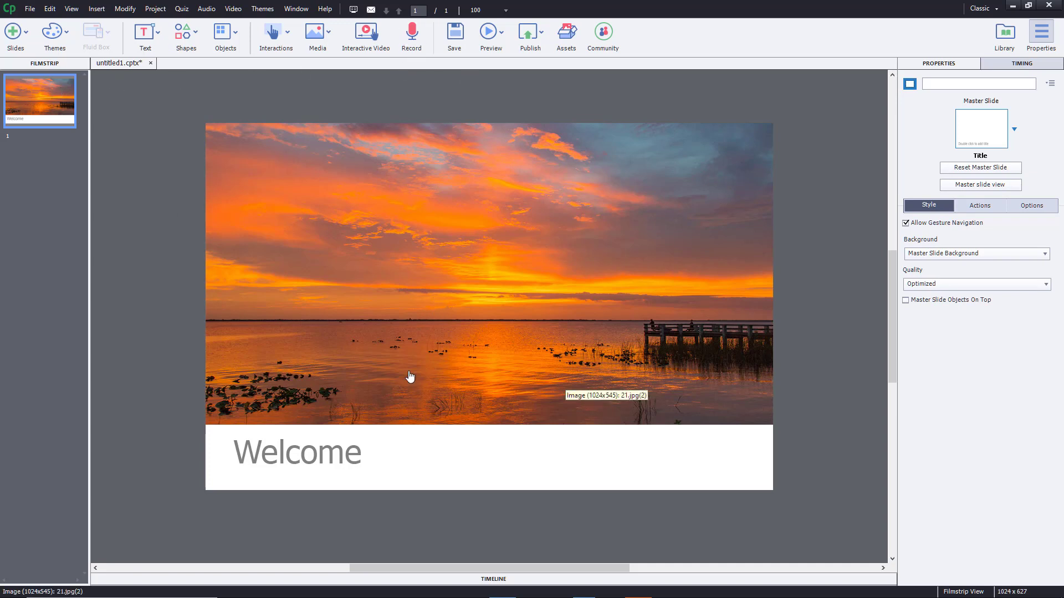
Open the Slide Audio dialog for the Welcome slide from the toolbar's Record button
left_click(412, 33)
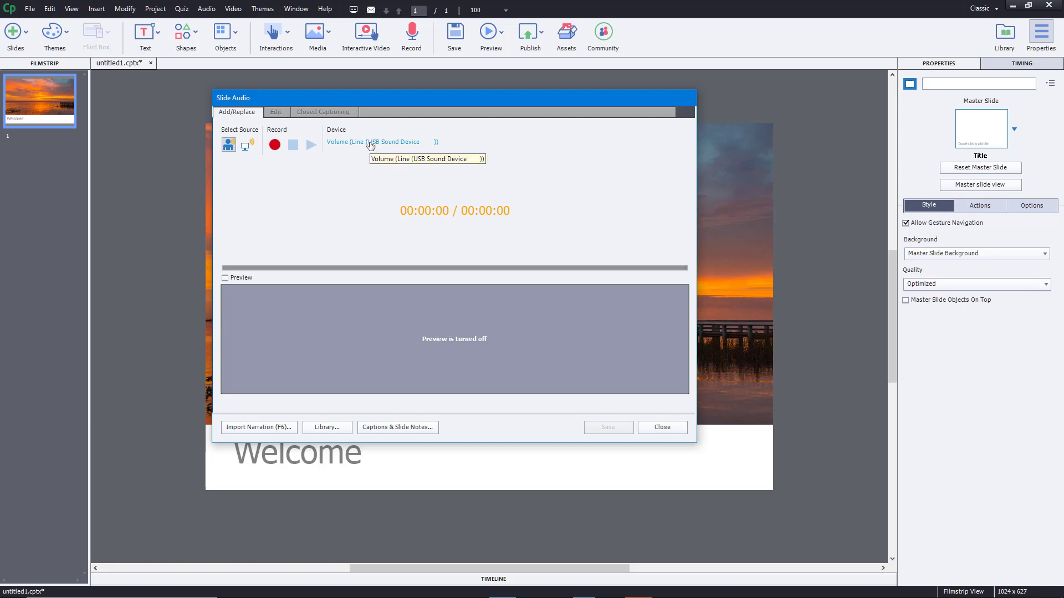
left_click(274, 428)
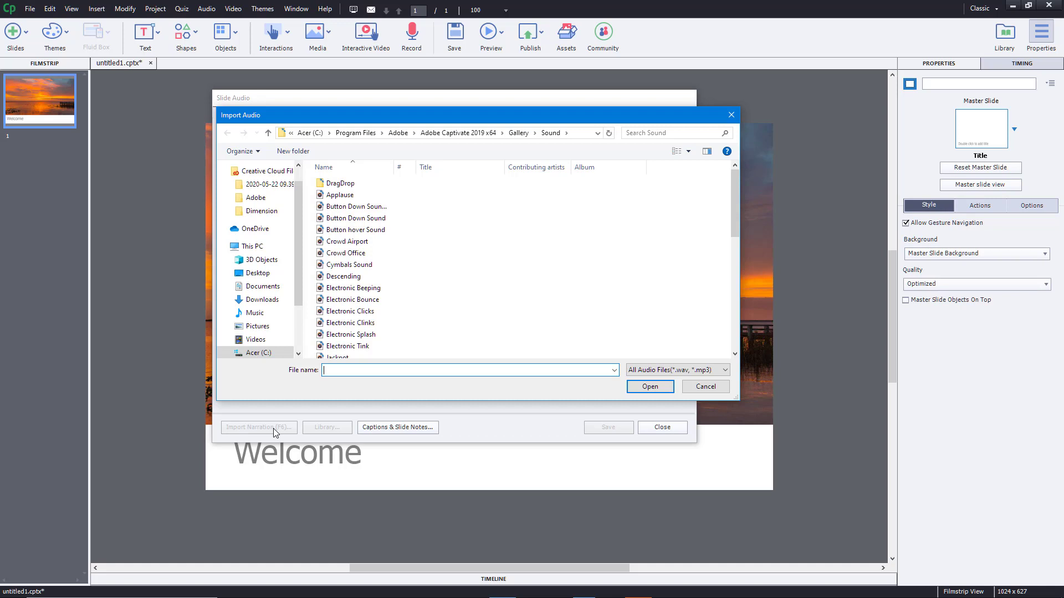
left_click(706, 386)
left_click(343, 427)
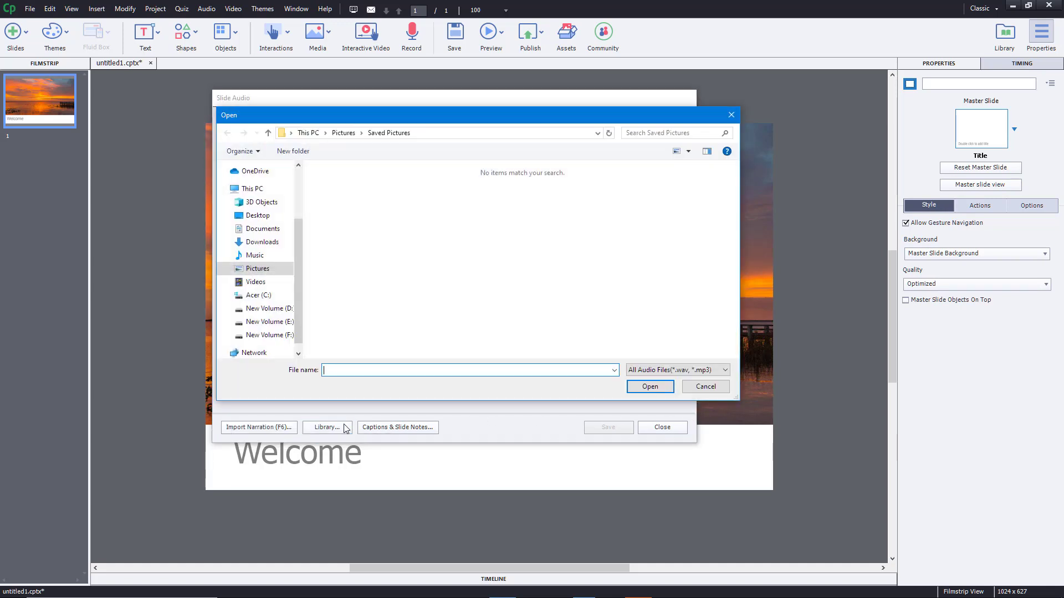
left_click(706, 387)
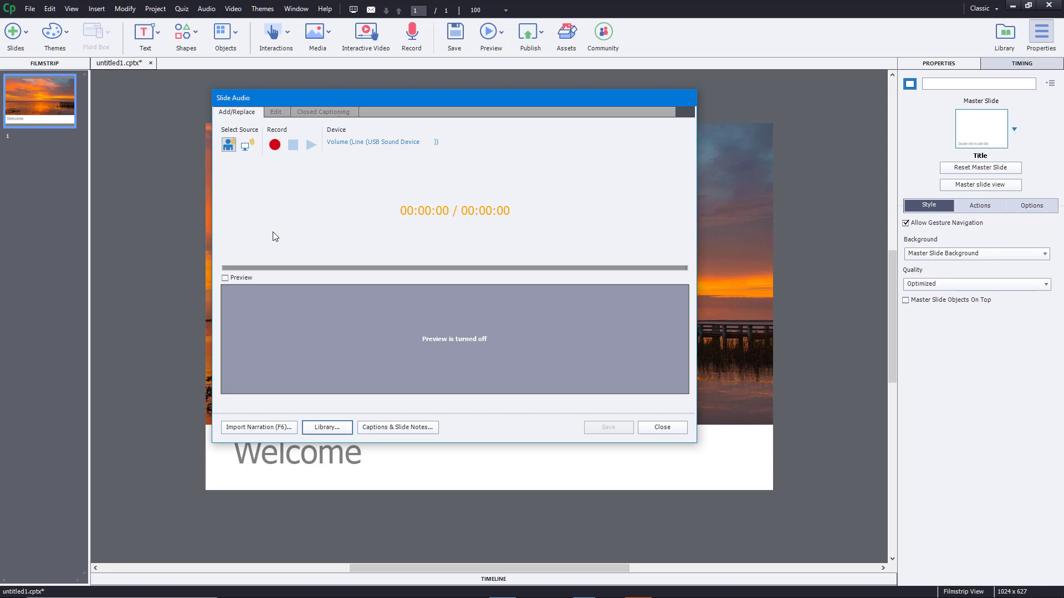
Keep USB Sound Device as the input and record at Variable Bitrate, Highest Quality
left_click(353, 148)
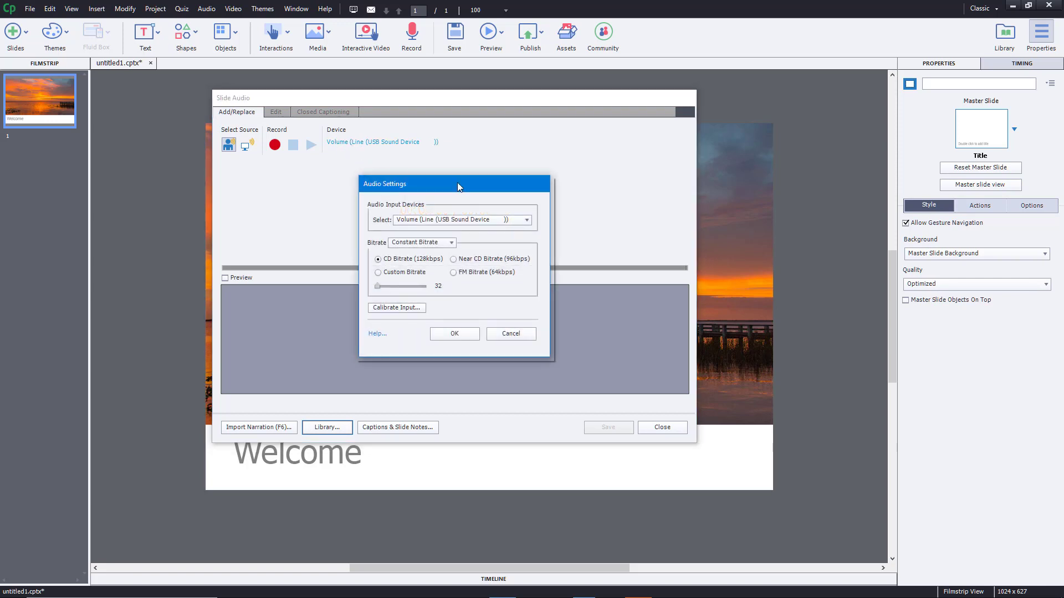
left_click(473, 221)
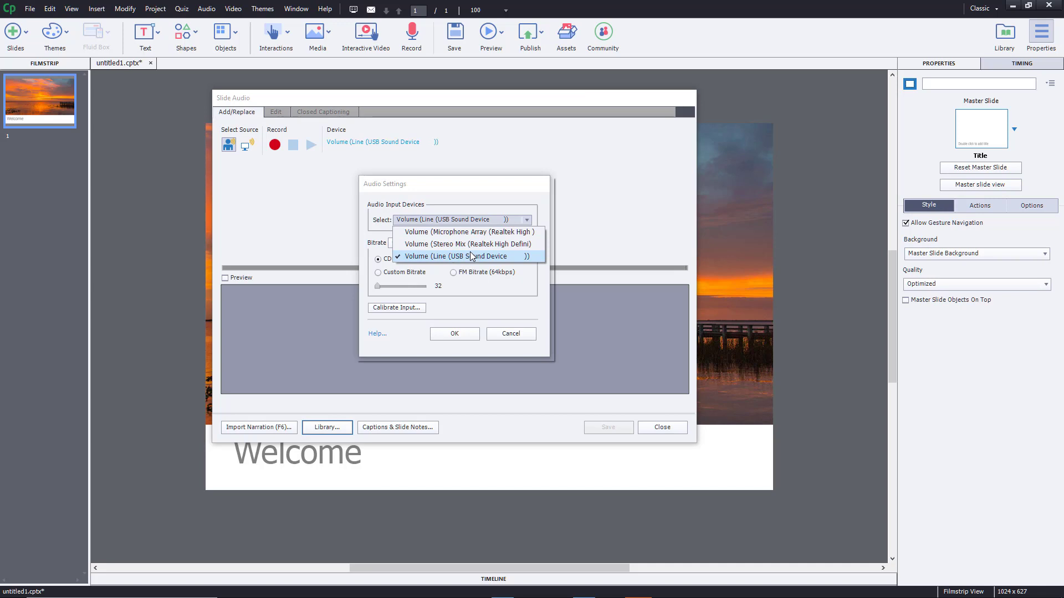
left_click(442, 256)
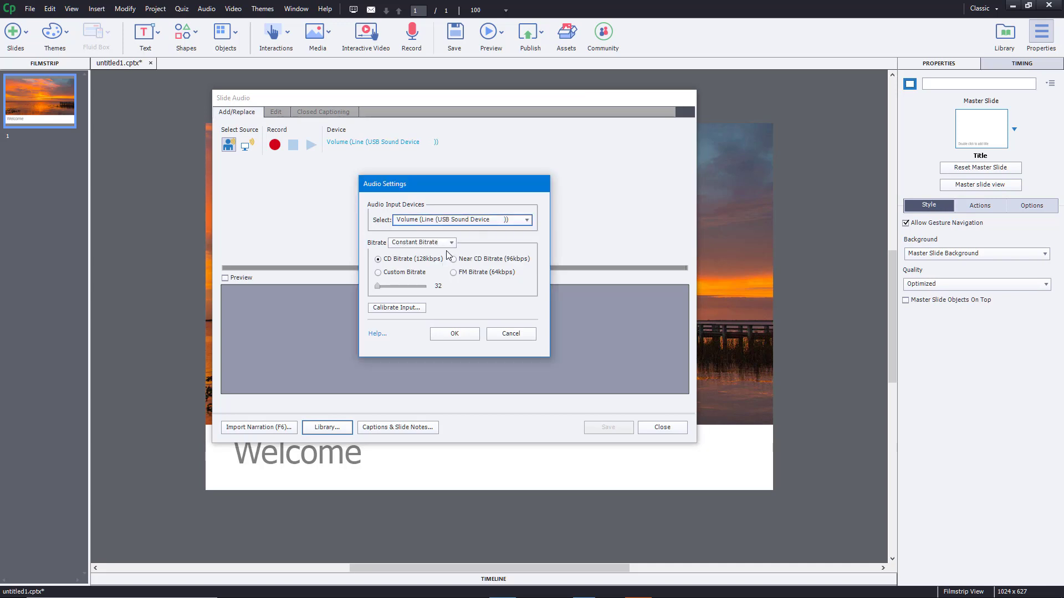
left_click(449, 244)
left_click(448, 267)
left_click(450, 244)
left_click(450, 255)
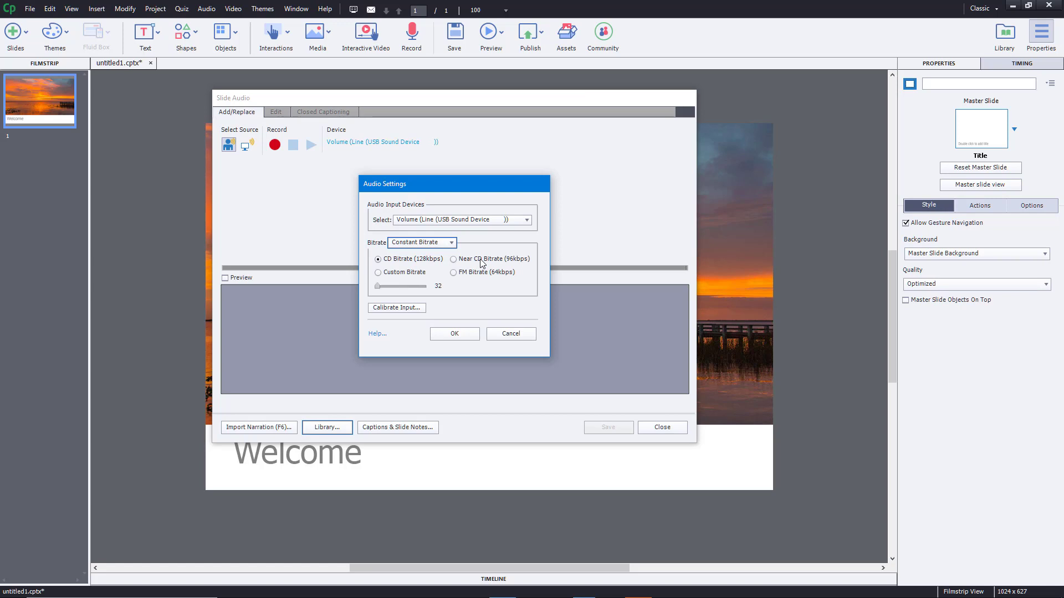
left_click(437, 242)
left_click(431, 269)
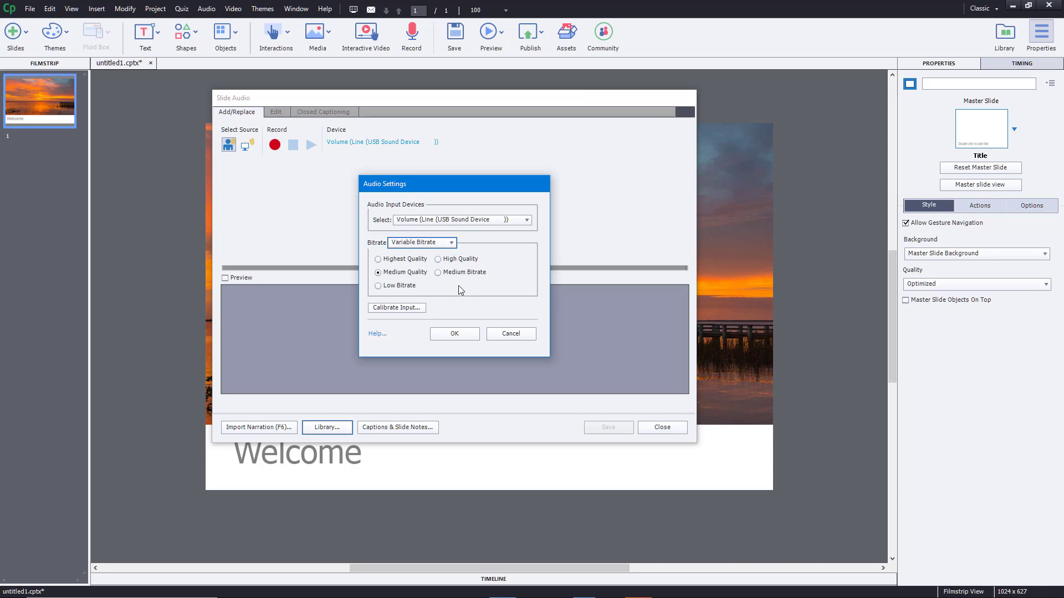
left_click(404, 258)
Auto-calibrate the input until it reads Input Level OK, then accept the audio settings
left_click(413, 310)
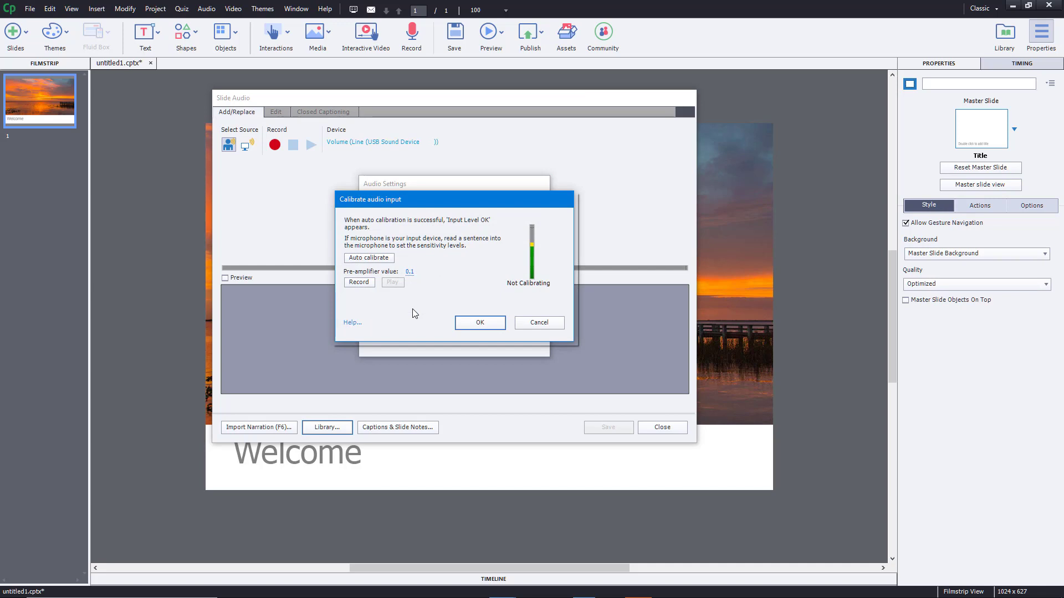
left_click(365, 258)
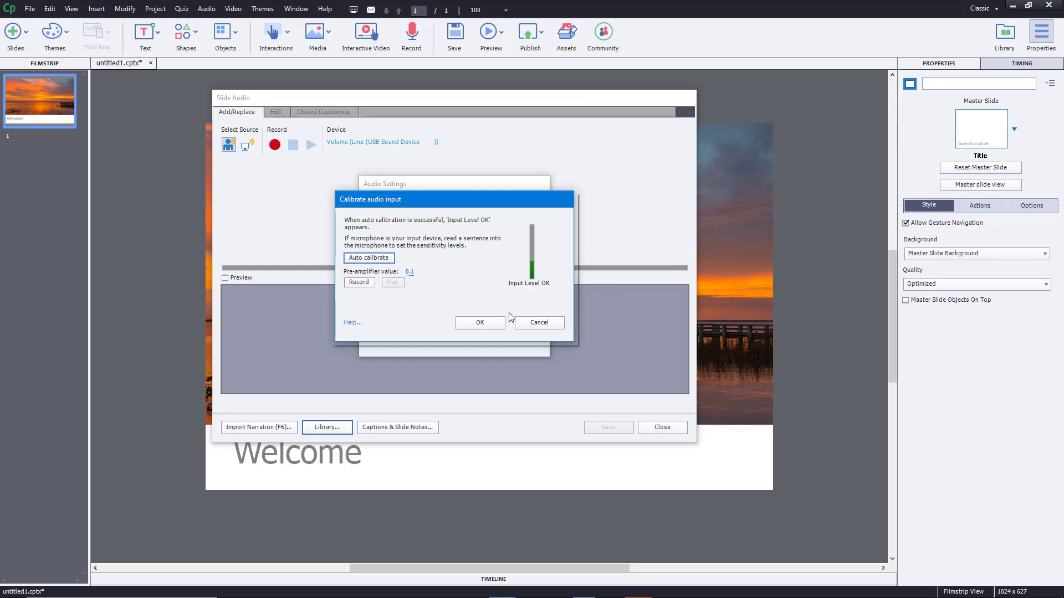
left_click(497, 326)
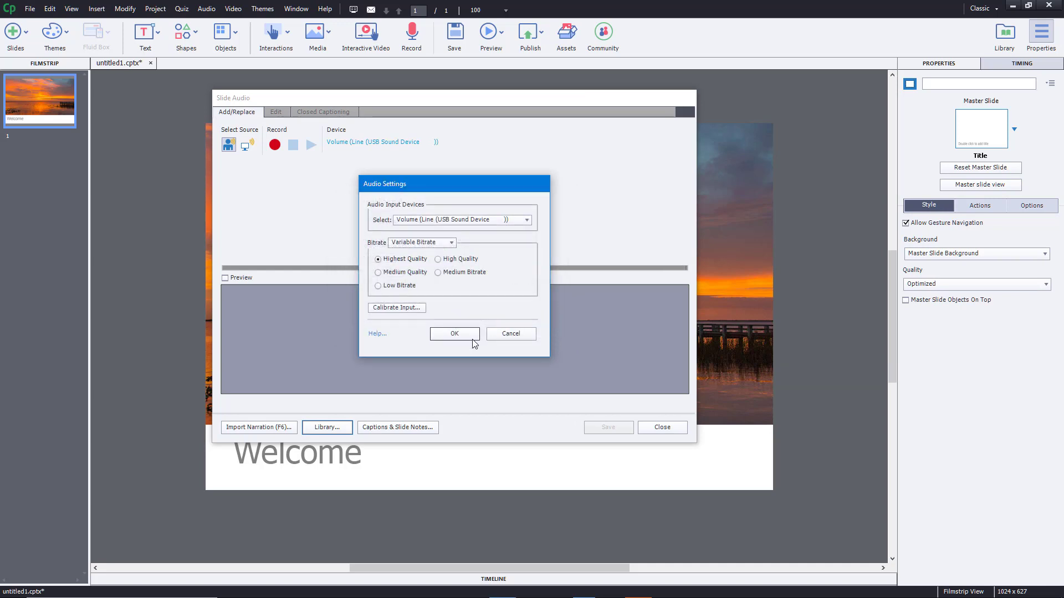
left_click(474, 335)
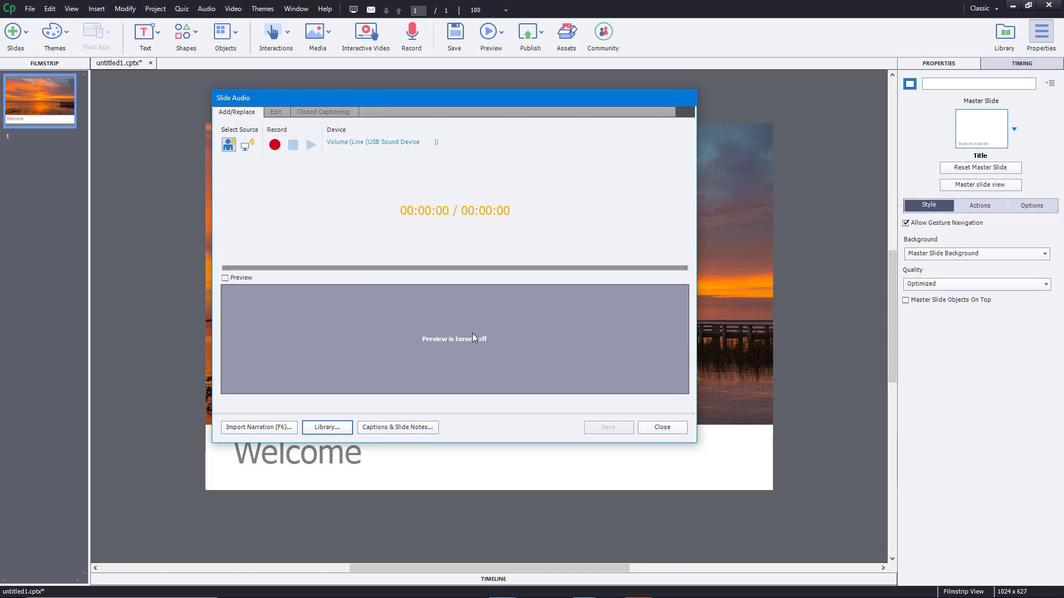
Record a five-second narration for the Welcome slide and play it back
left_click(274, 145)
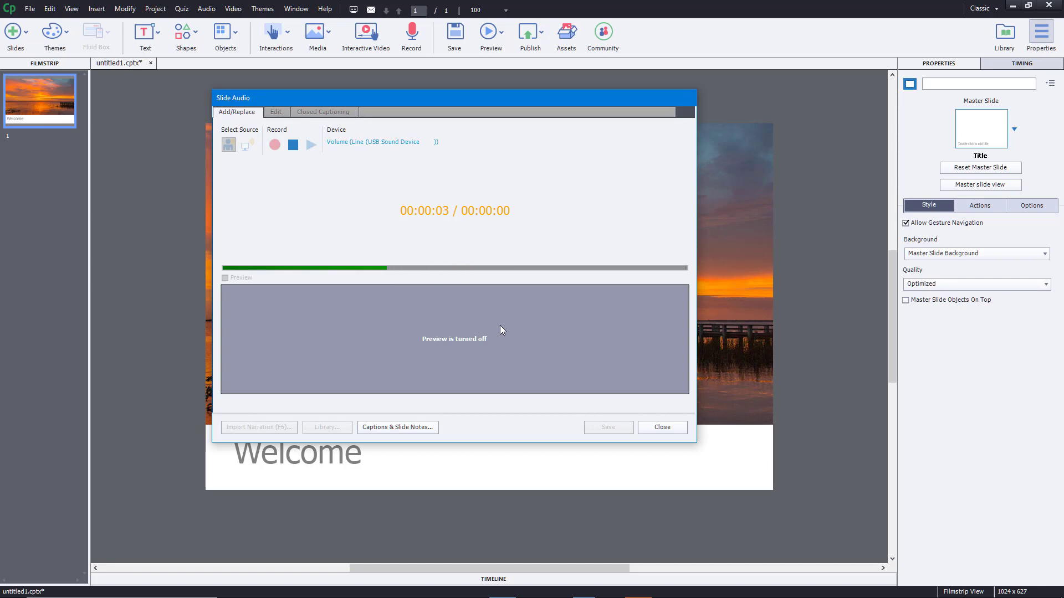
left_click(293, 145)
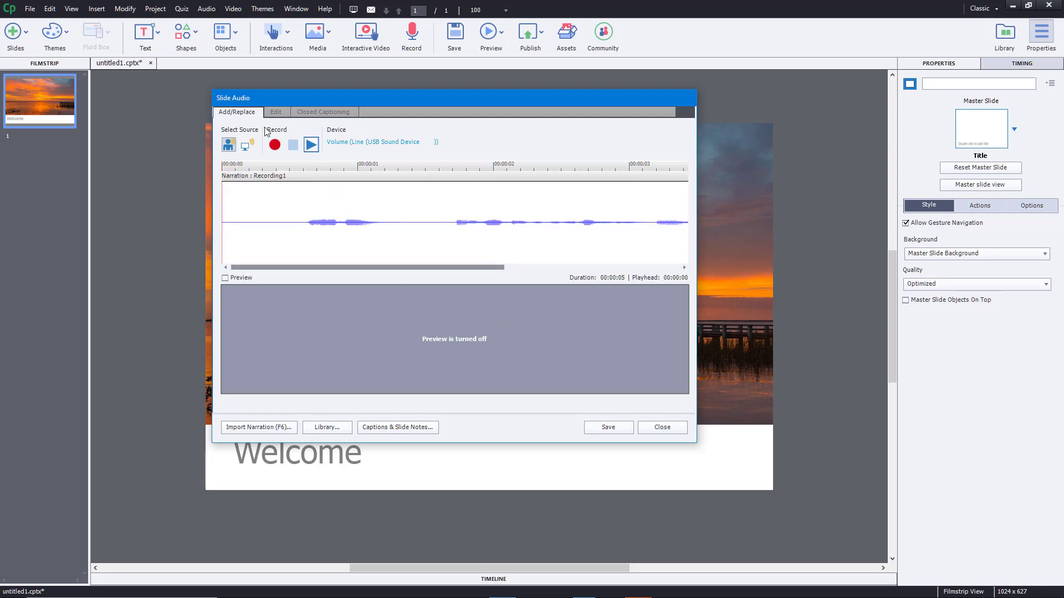
left_click_drag(339, 267, 150, 226)
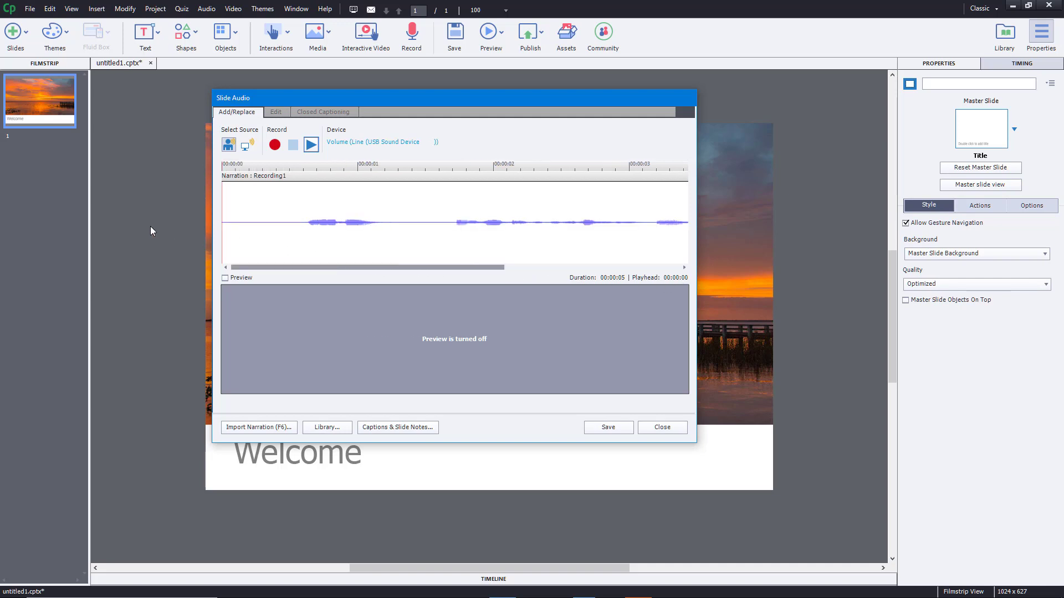
left_click(311, 145)
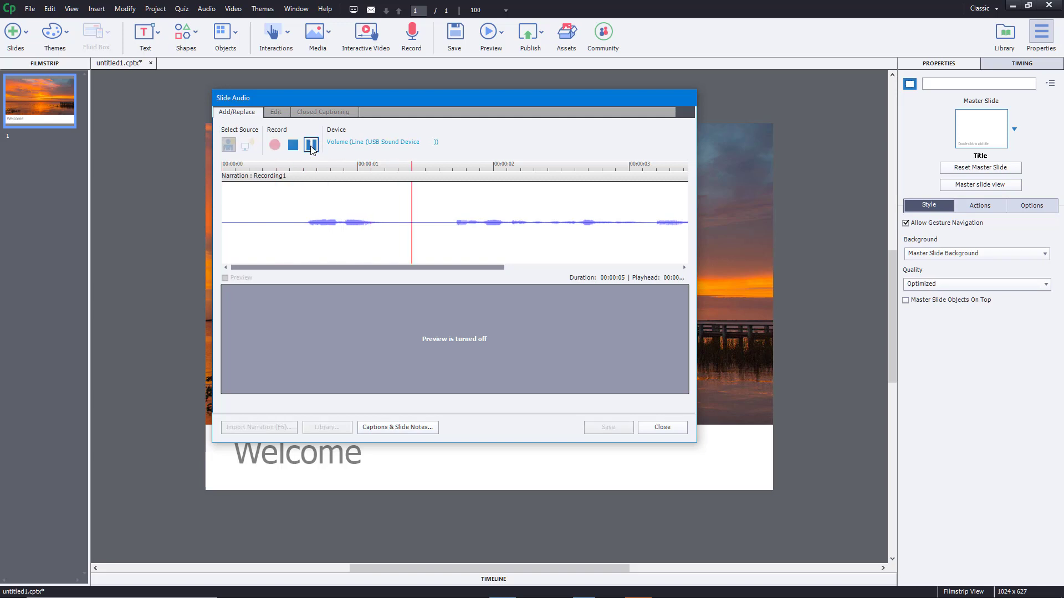
left_click(293, 144)
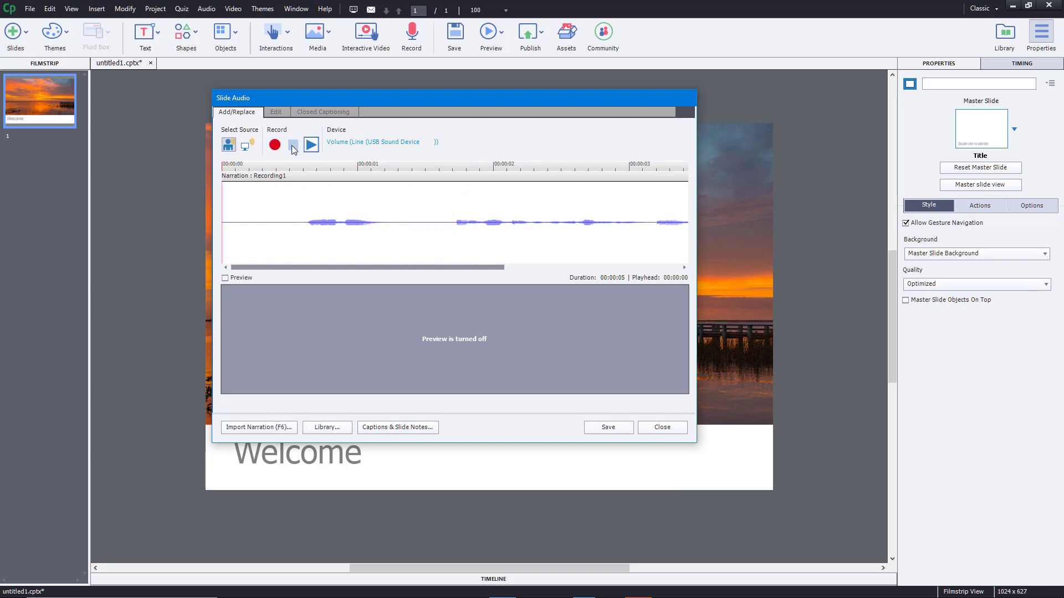
Turn on the slide preview and switch Slide Audio to its Edit tab
left_click(229, 278)
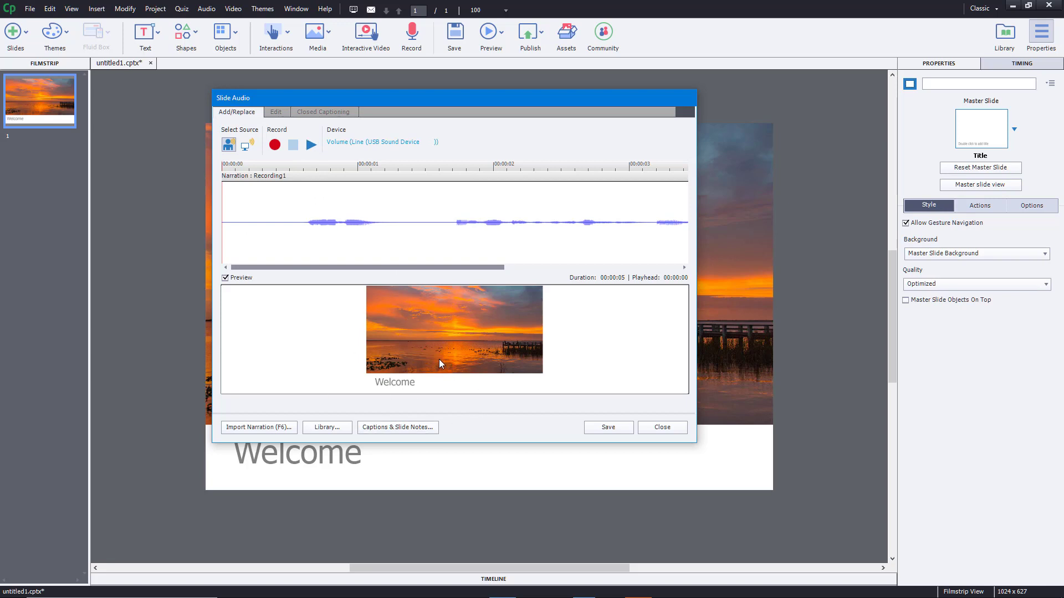
left_click_drag(415, 273, 330, 189)
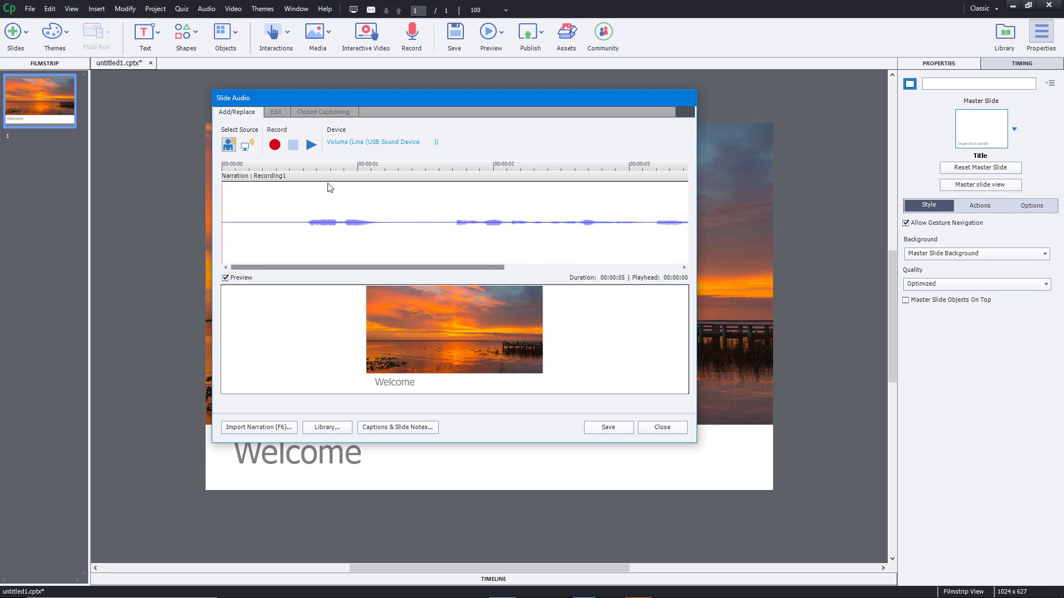
left_click(285, 112)
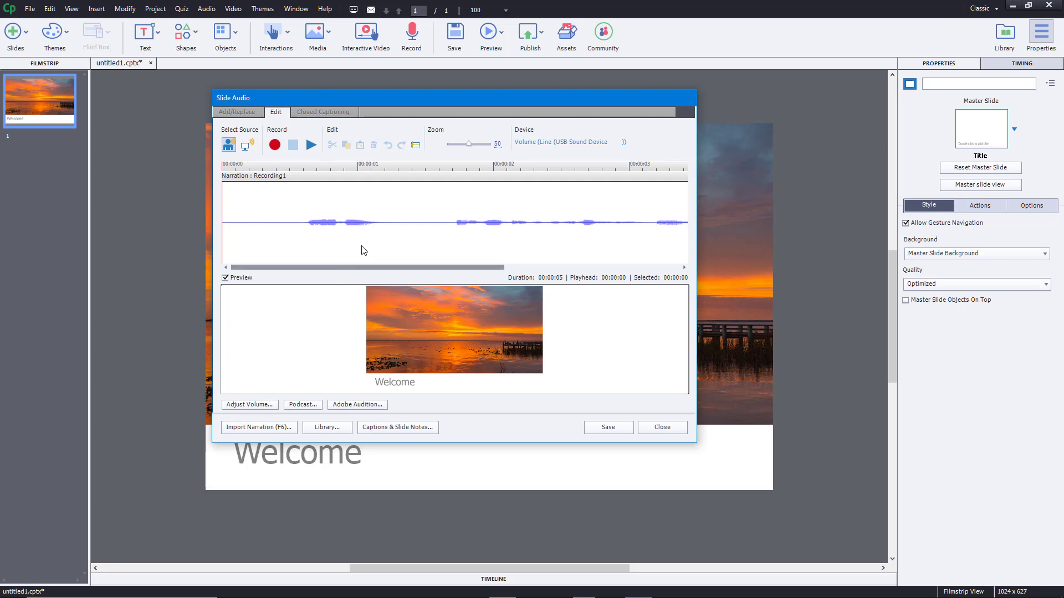
Boost Recording1's volume by 7 dB, then select the silent stretch at its start
left_click(249, 405)
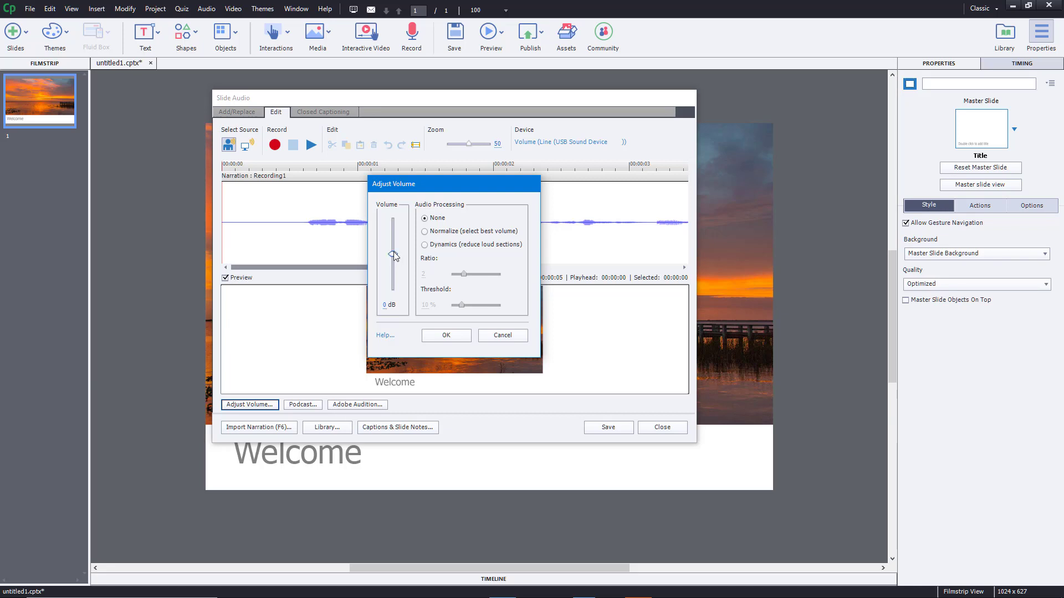
left_click(446, 335)
mouse_move(367, 267)
left_mouse_down()
mouse_move(579, 278)
mouse_move(347, 267)
left_mouse_up()
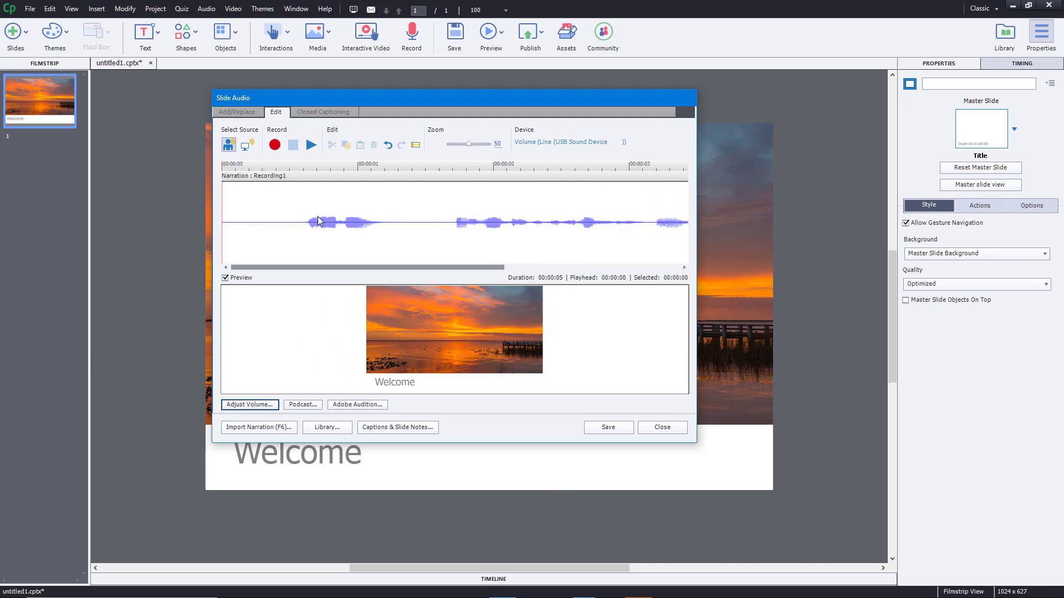
left_click(269, 404)
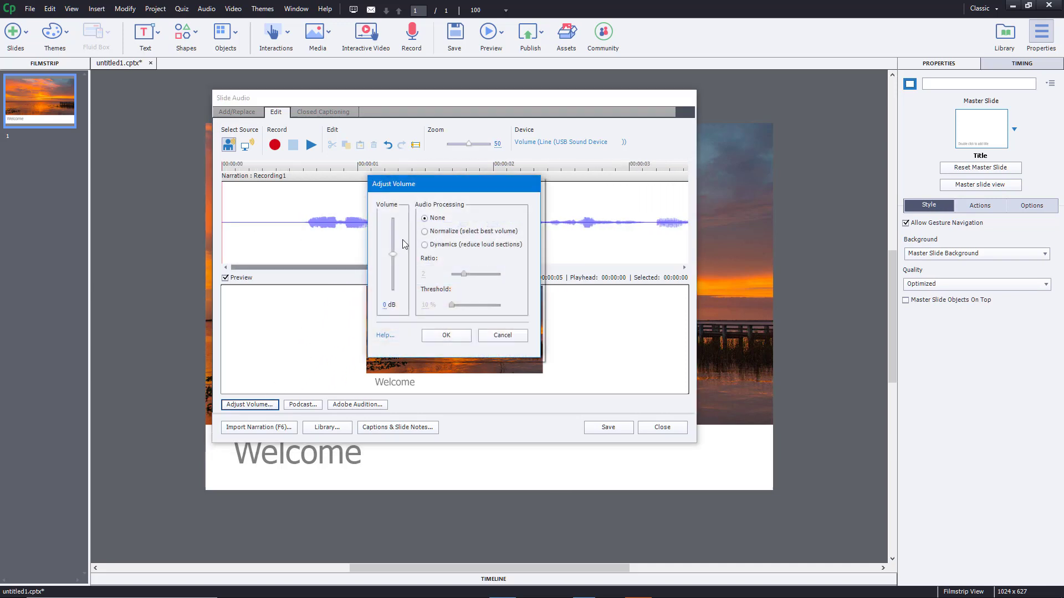
left_click(444, 335)
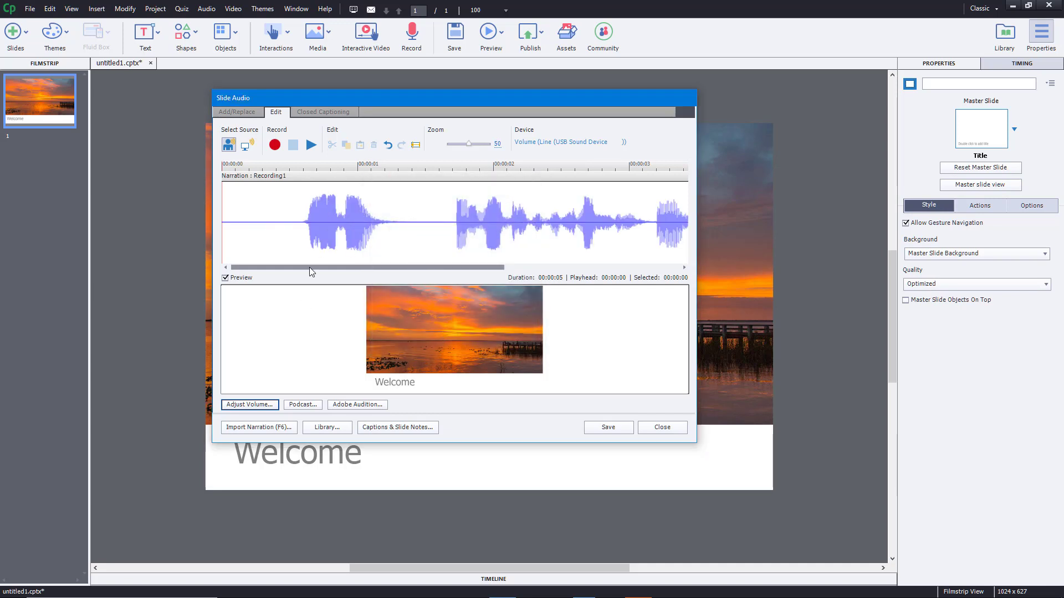
left_click(264, 405)
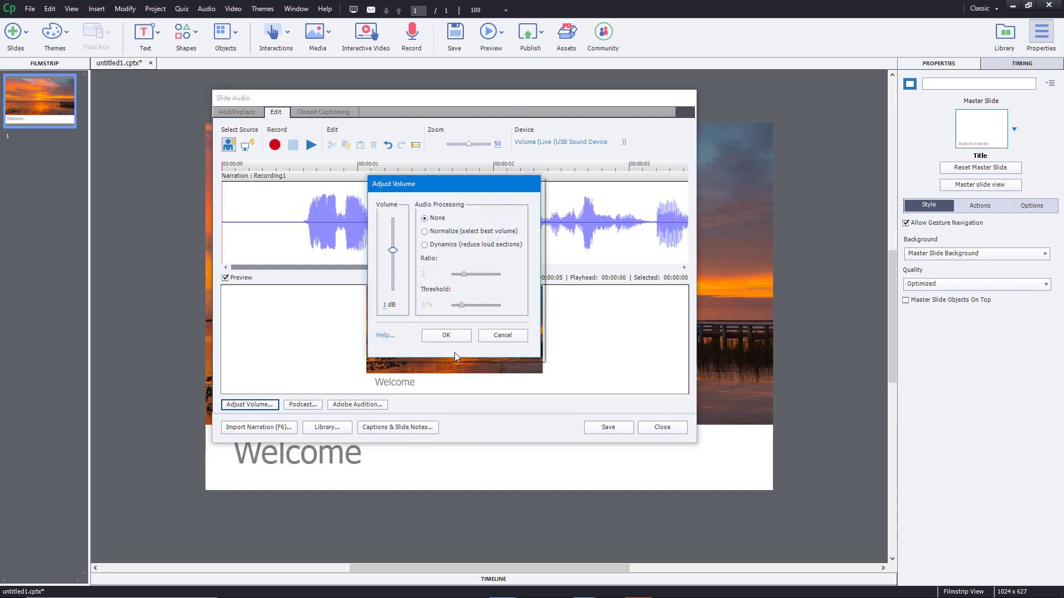
left_click(451, 336)
left_click_drag(396, 269, 310, 270)
left_click_drag(294, 222, 196, 235)
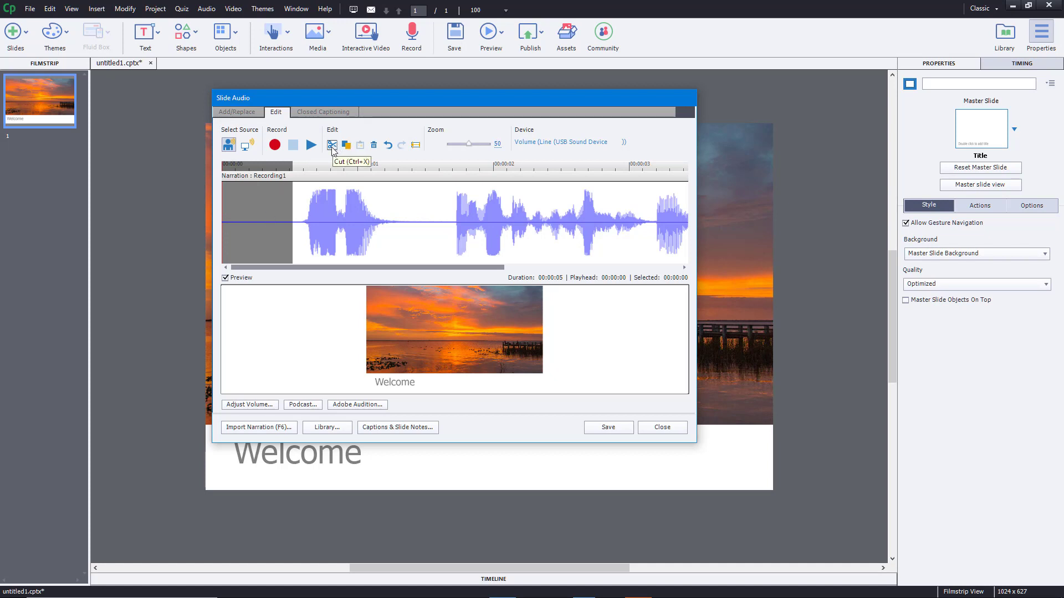
Cut the silent start and delete the silent tail of the narration
left_click(374, 145)
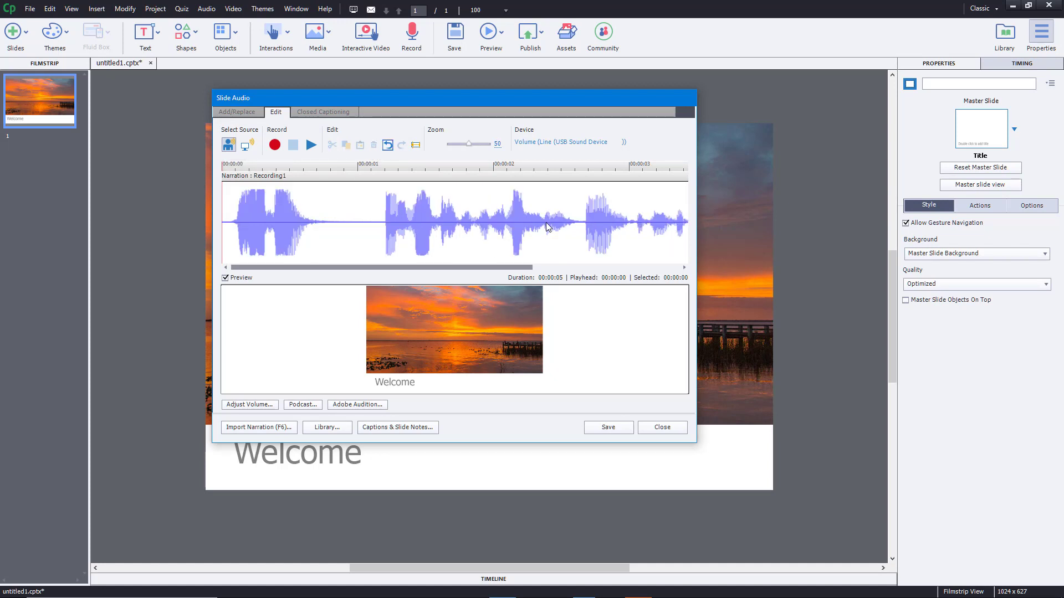
left_click_drag(480, 267, 693, 267)
left_click_drag(584, 229, 690, 228)
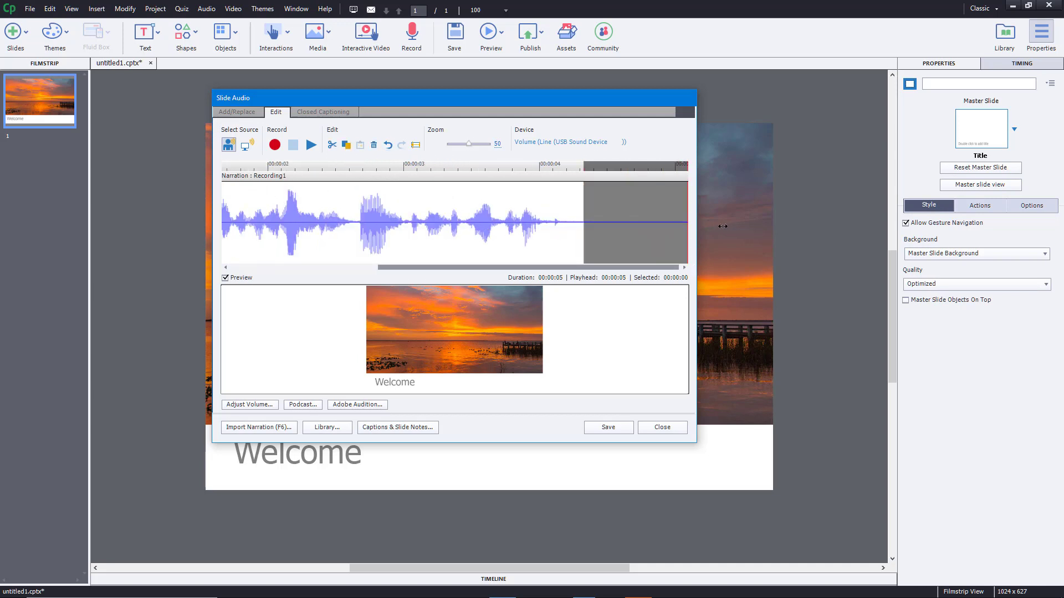
left_click(374, 145)
Return the playhead to the narration's start and play the trimmed audio
left_click(275, 239)
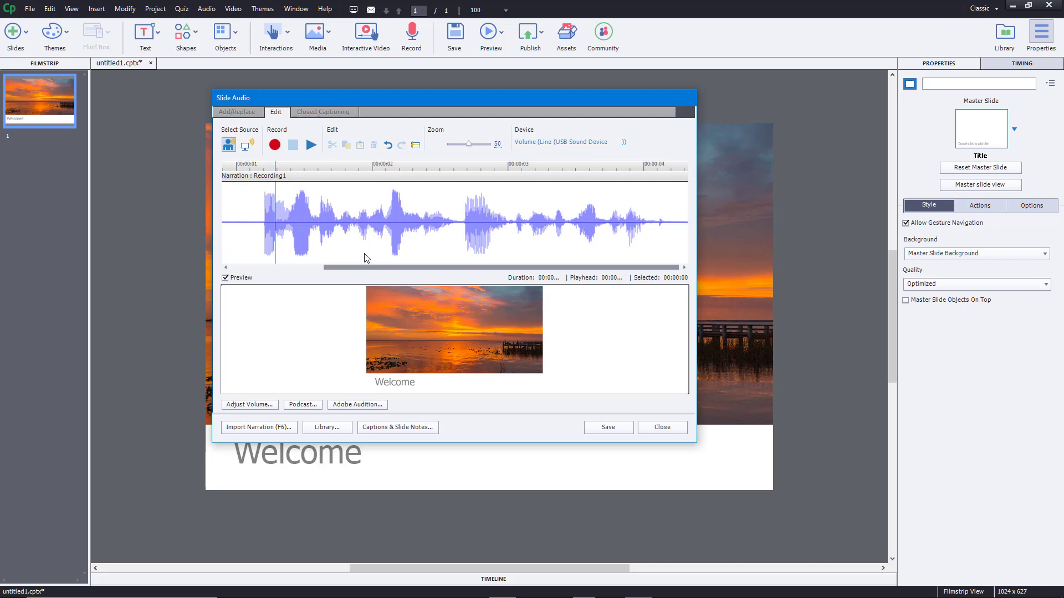
left_click_drag(376, 272, 200, 273)
left_click(309, 217)
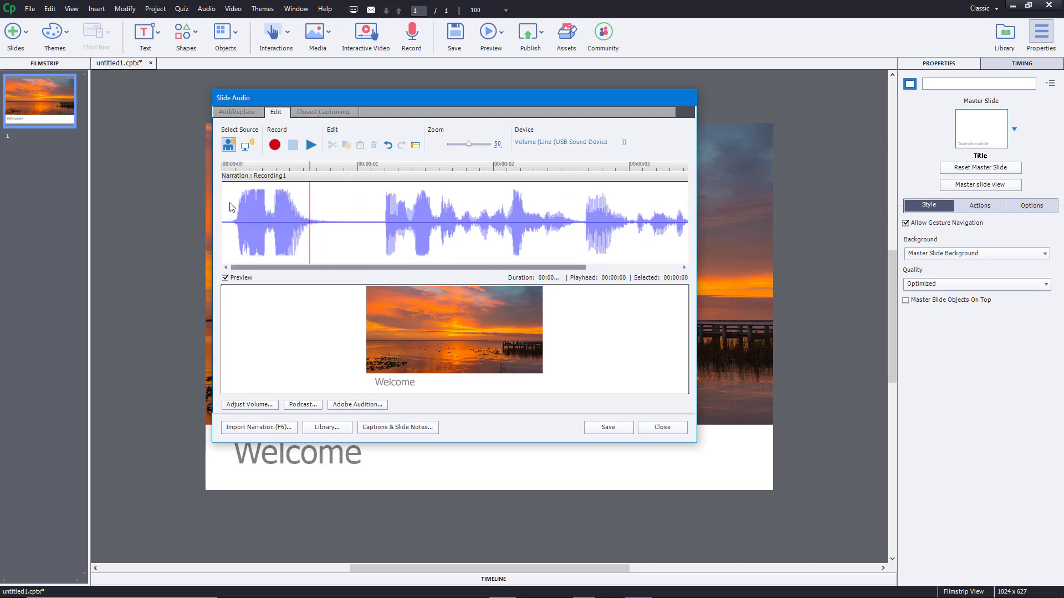
left_click(224, 207)
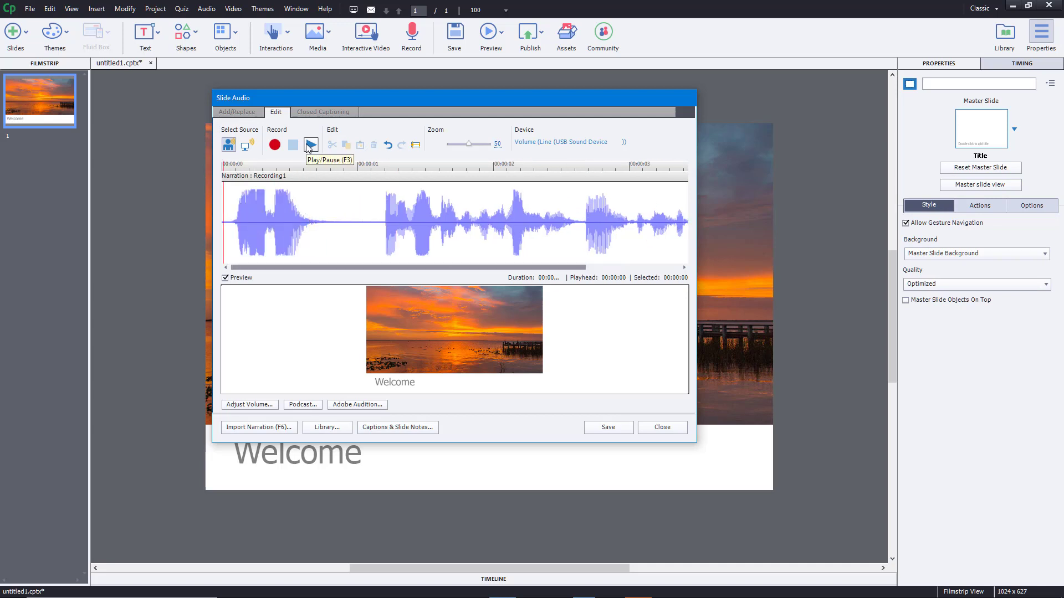
left_click(311, 145)
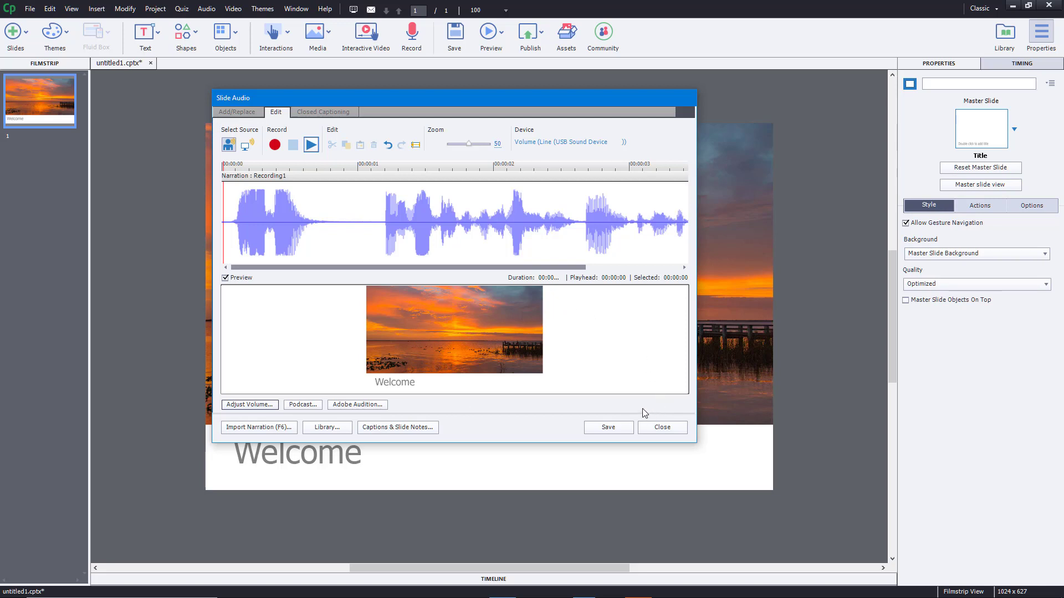
Save the narration, extend the slide's display time to 4.3 seconds, and close Slide Audio
left_click(606, 431)
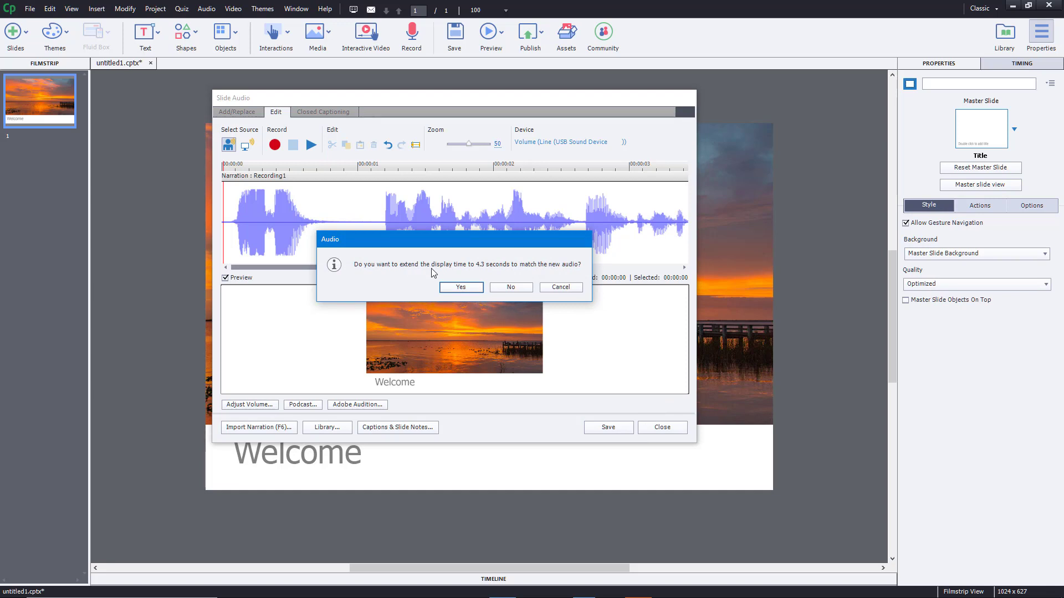
left_click(461, 287)
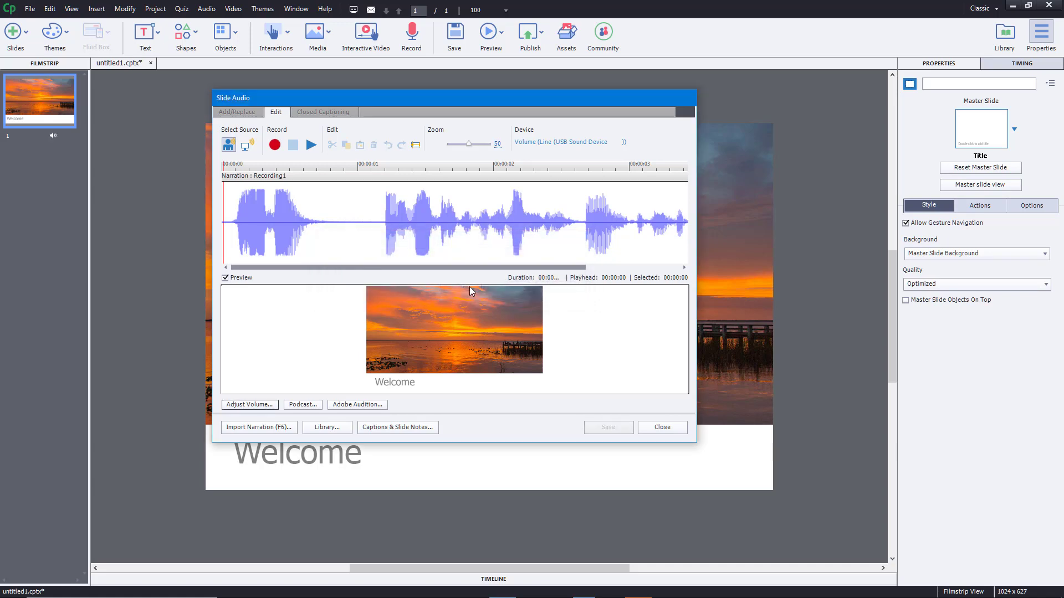
left_click(662, 427)
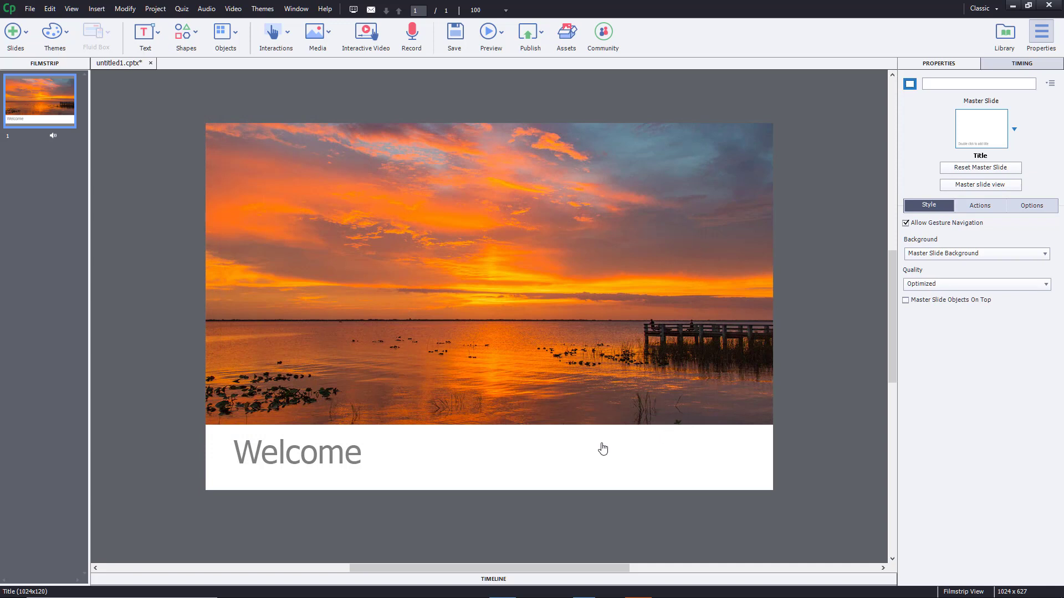
Preview and play the whole project, then show the Timeline panel
left_click(497, 34)
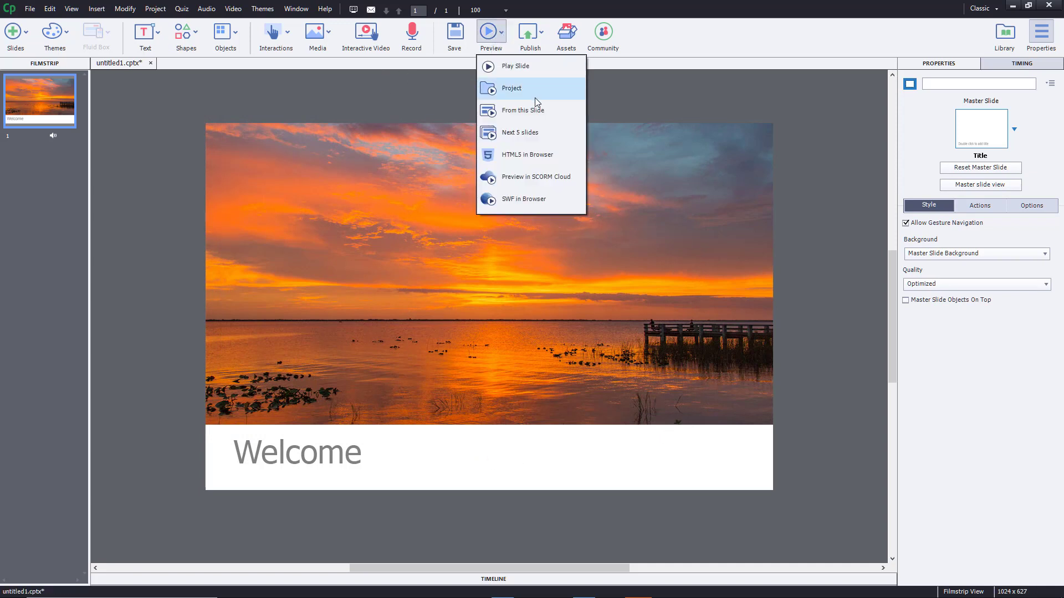
left_click(532, 93)
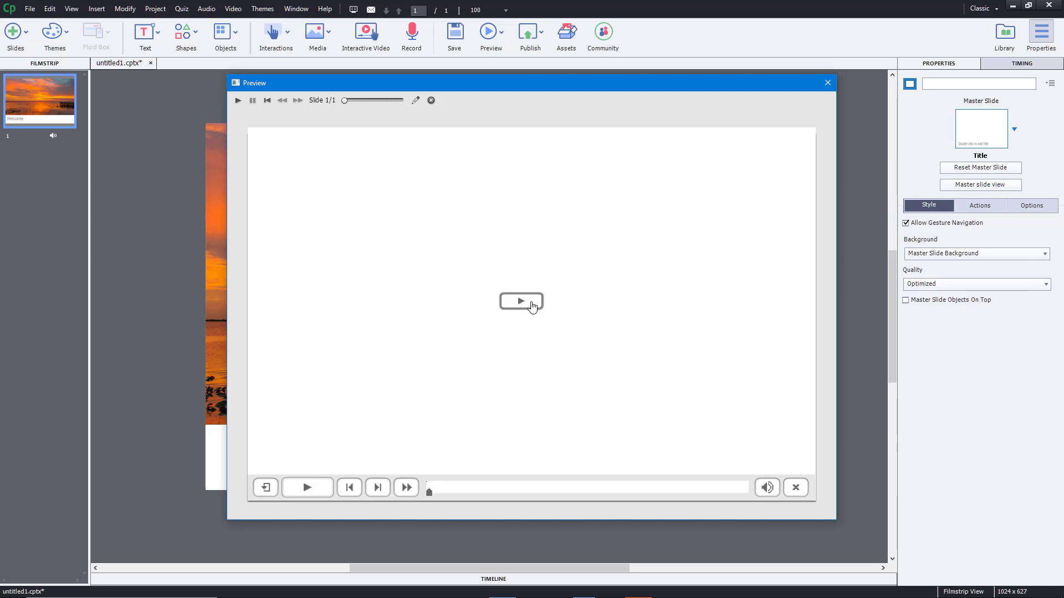
left_click(523, 302)
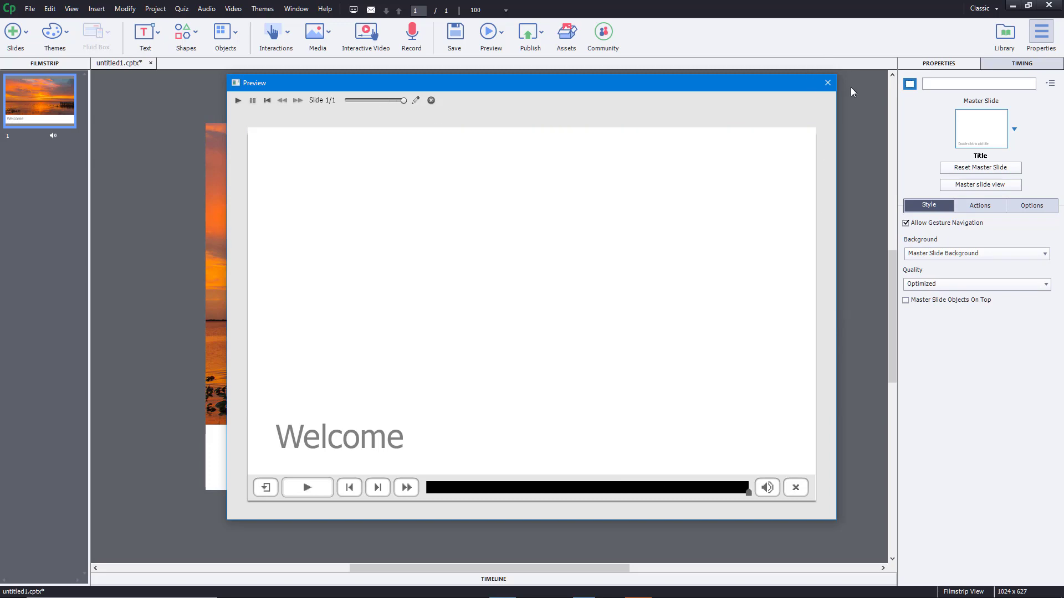
left_click(828, 83)
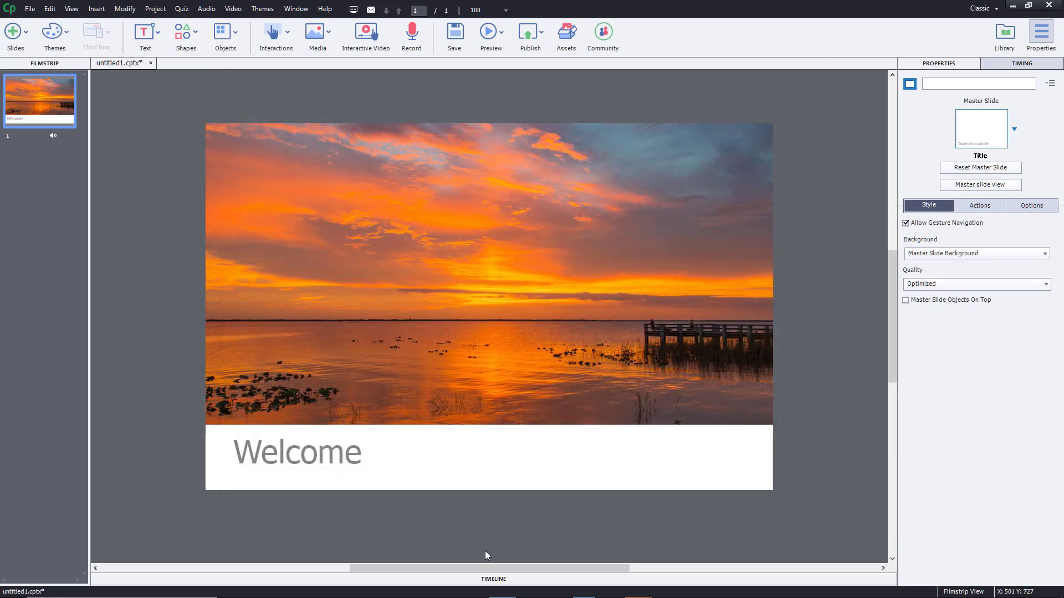
left_click(490, 579)
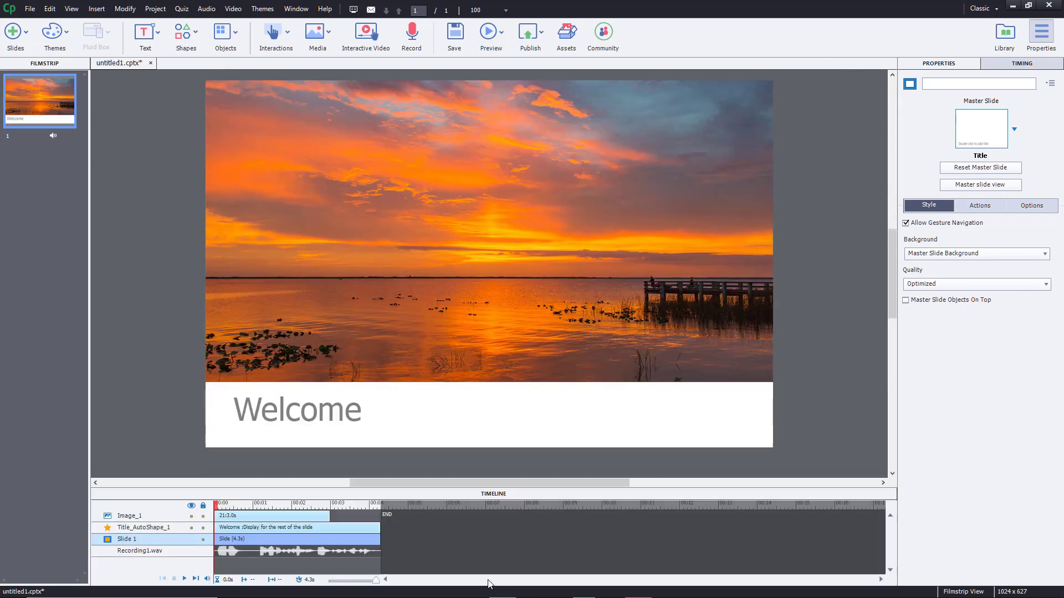
Stretch the image bar to the slide's 4.3-second end, undoing an accidental title shortening
left_click(325, 517)
left_click_drag(328, 516, 383, 520)
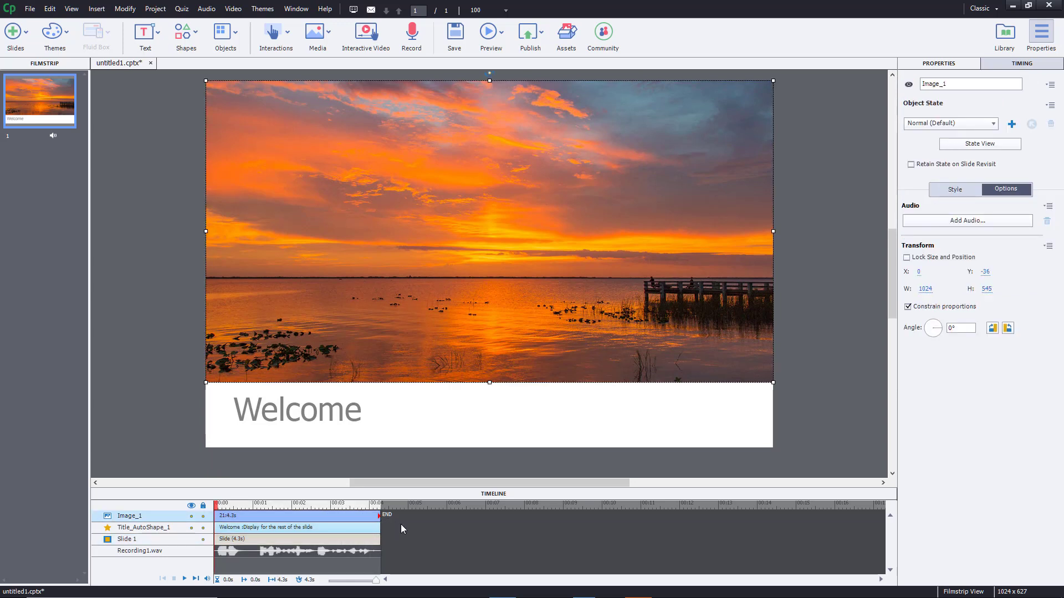
left_click(334, 529)
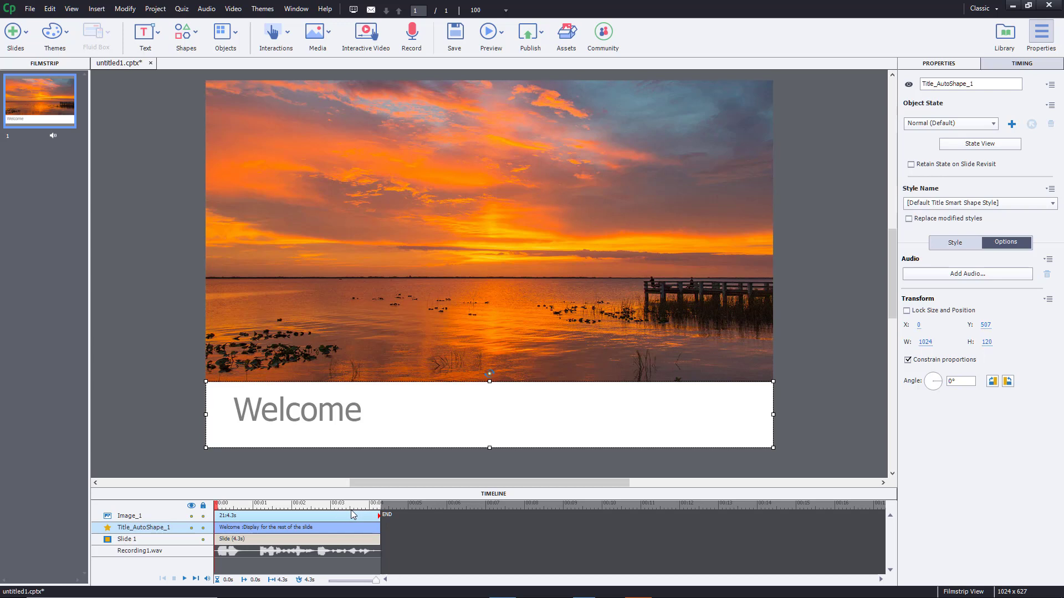
left_click(364, 552)
left_click(318, 528)
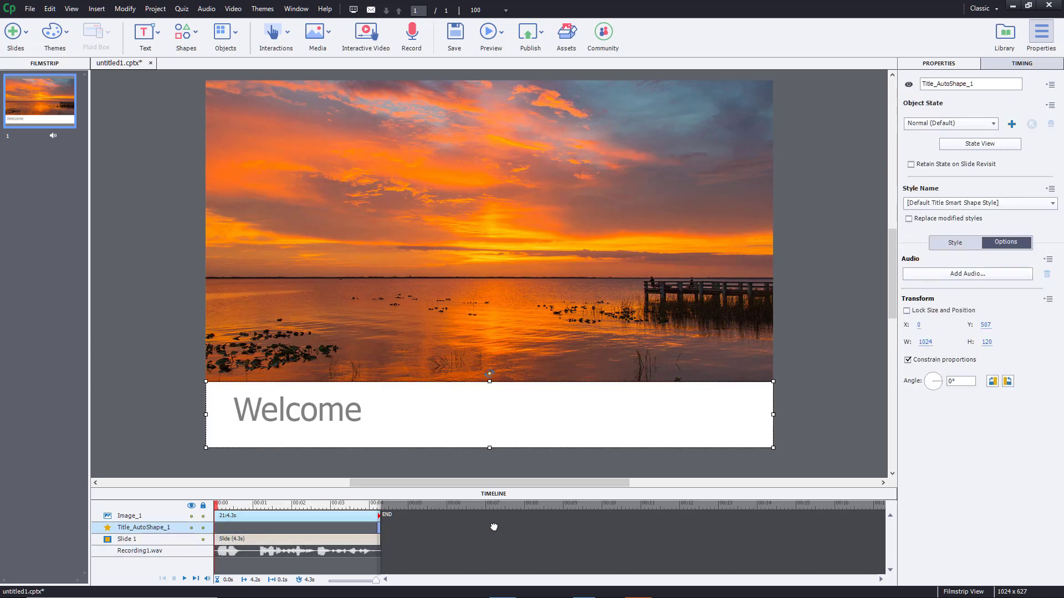
left_click_drag(380, 527, 345, 527)
key("ctrl+z")
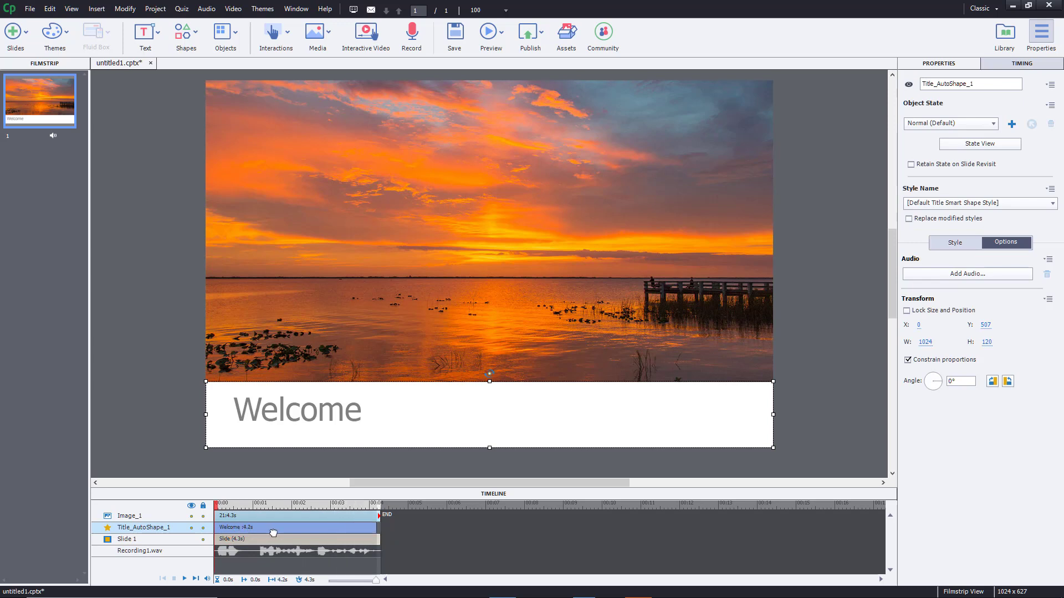
Lengthen the slide to 6.7 s, start the title at 4.6 s, and span the image from 0 s
left_click_drag(379, 539, 474, 541)
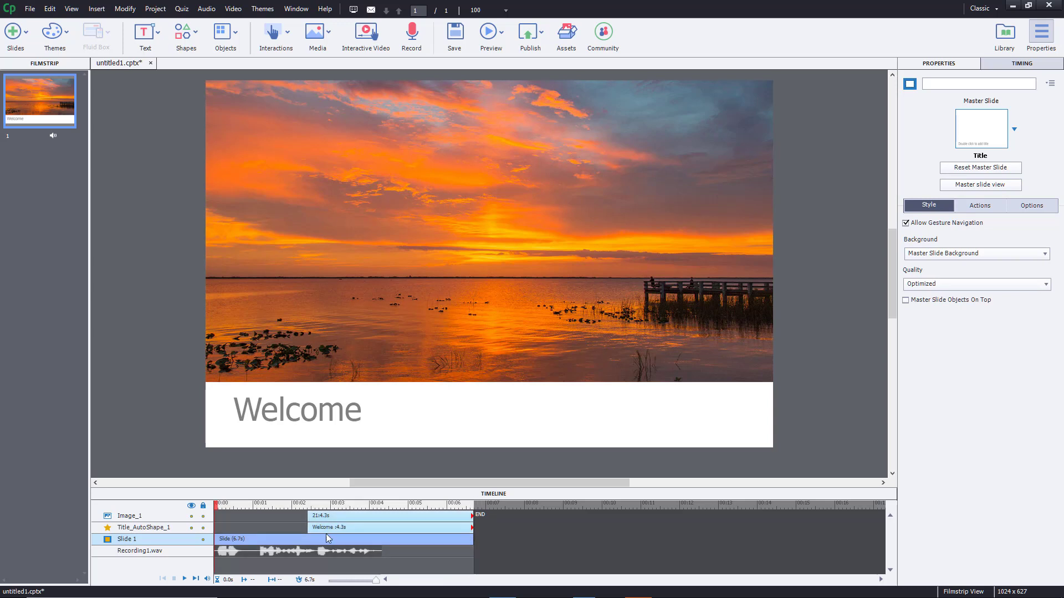
left_click_drag(308, 528, 392, 535)
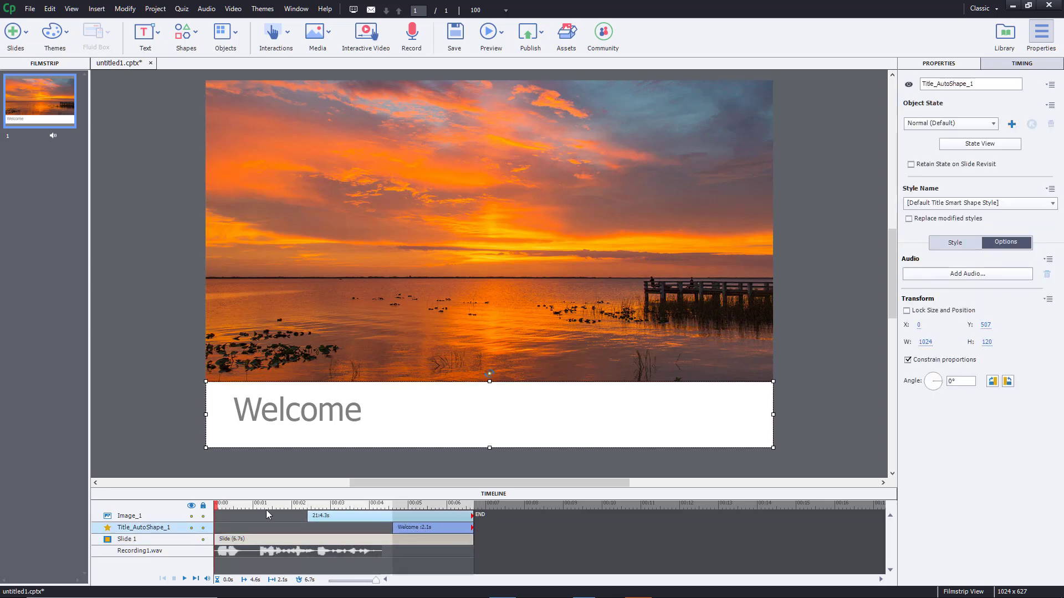
left_click(308, 515)
left_click_drag(309, 516, 216, 520)
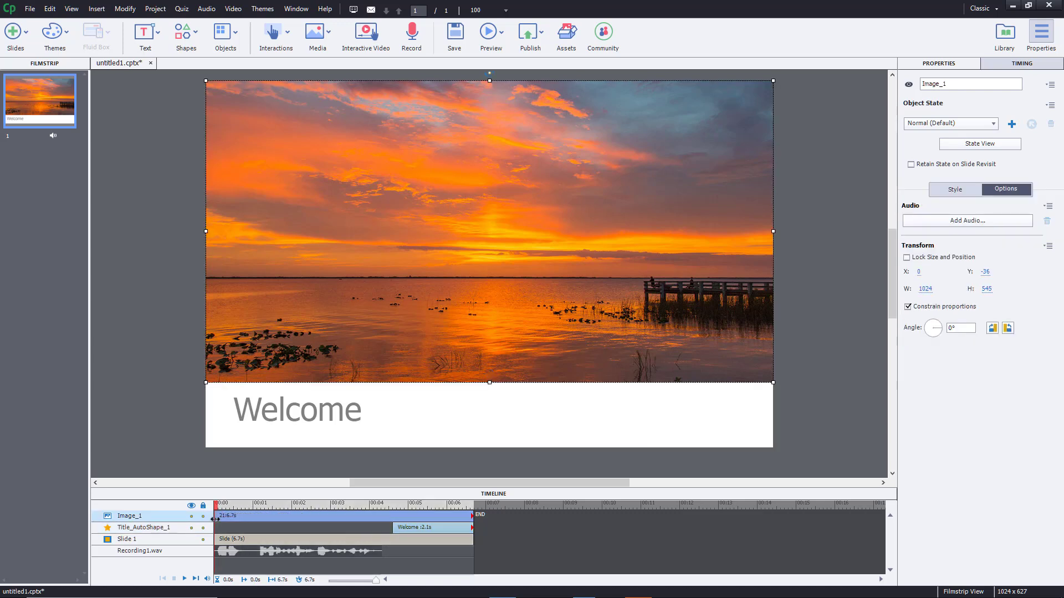
left_click(407, 528)
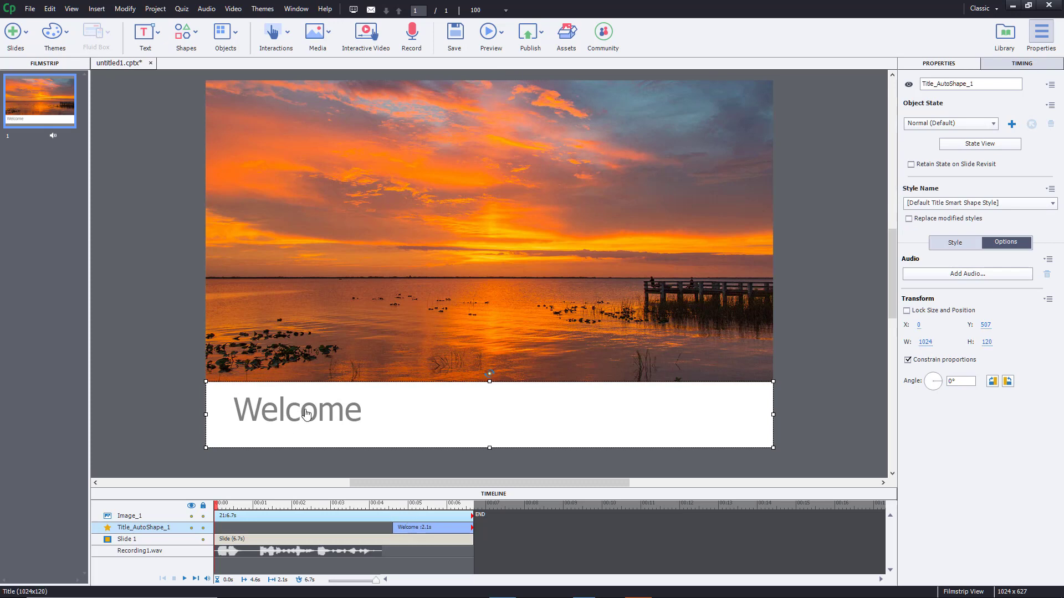
Record a short audio clip for the selected Welcome title
left_click(957, 274)
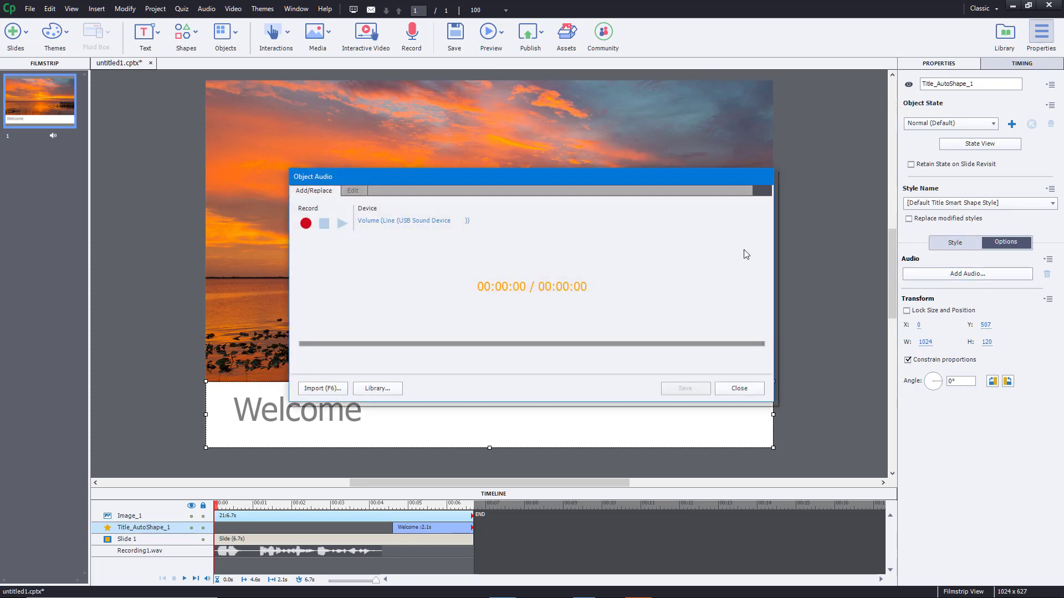
left_click(736, 390)
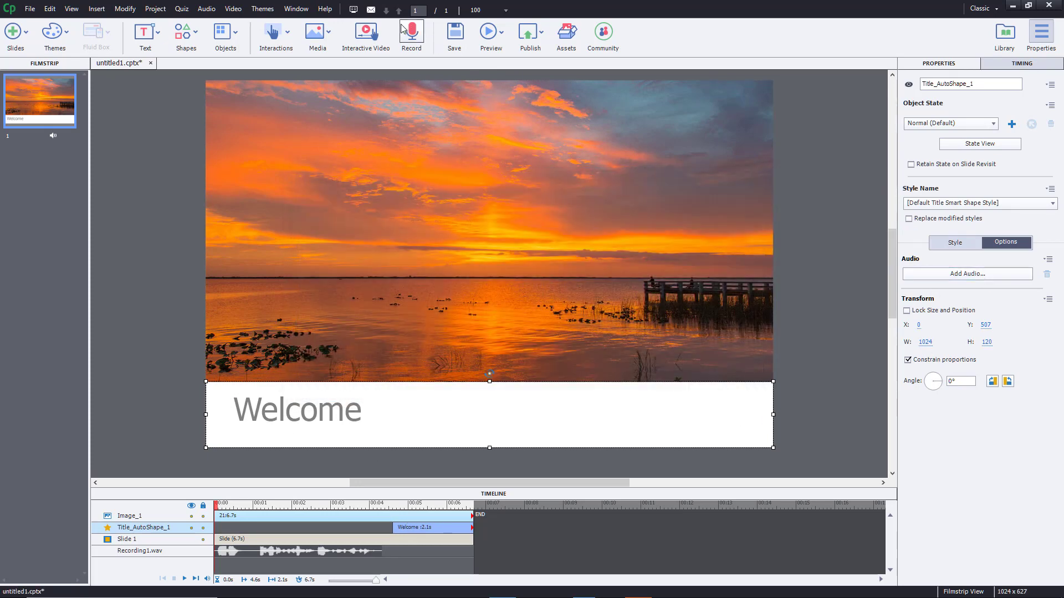
left_click(411, 31)
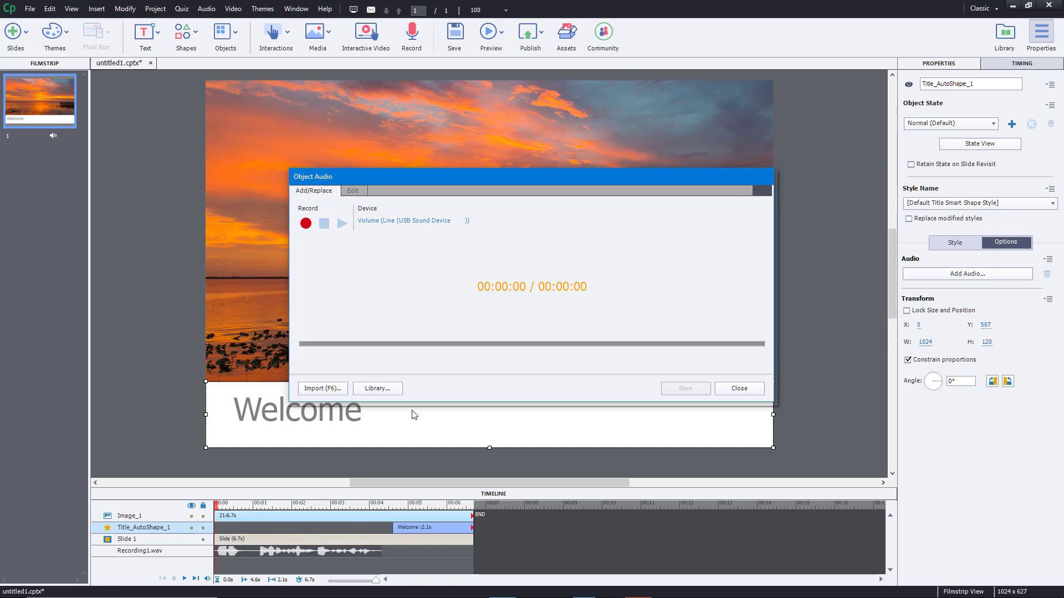
left_click(306, 224)
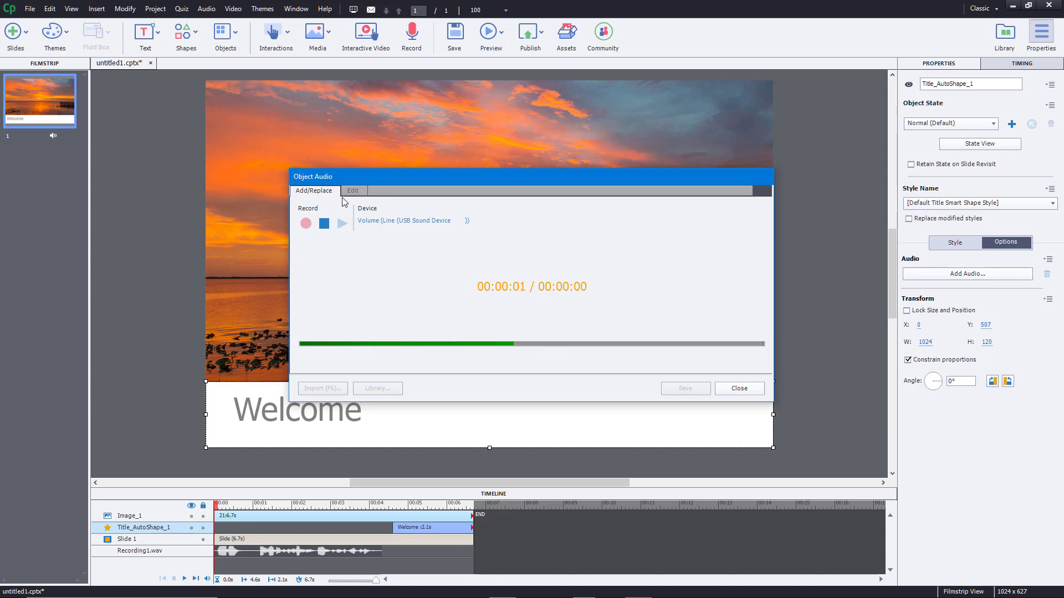
left_click(324, 223)
left_click(359, 192)
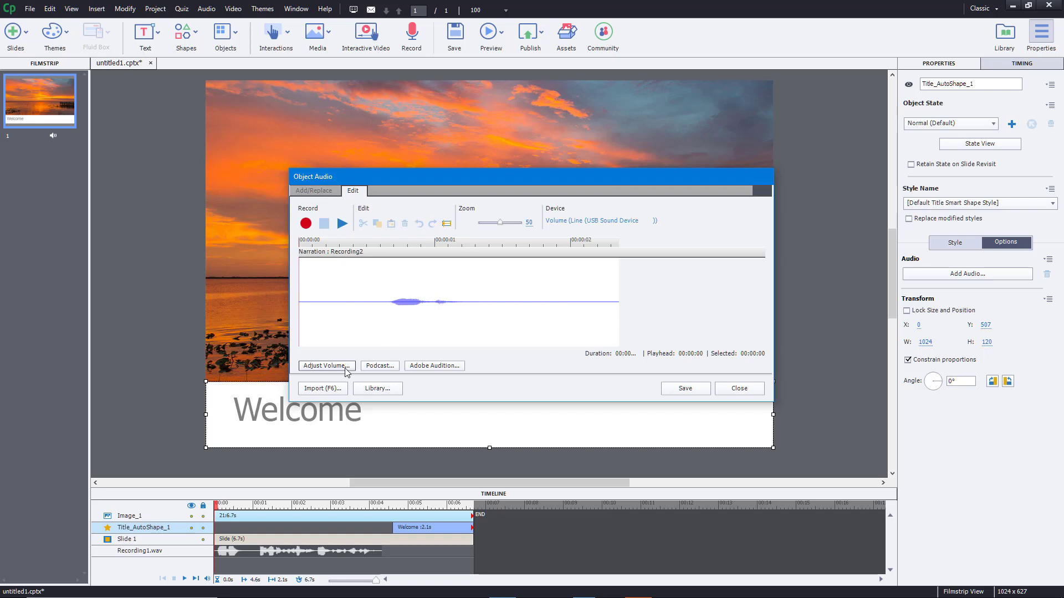
Boost the title recording's volume to 10 dB
left_click(327, 366)
left_click_drag(470, 273, 470, 237)
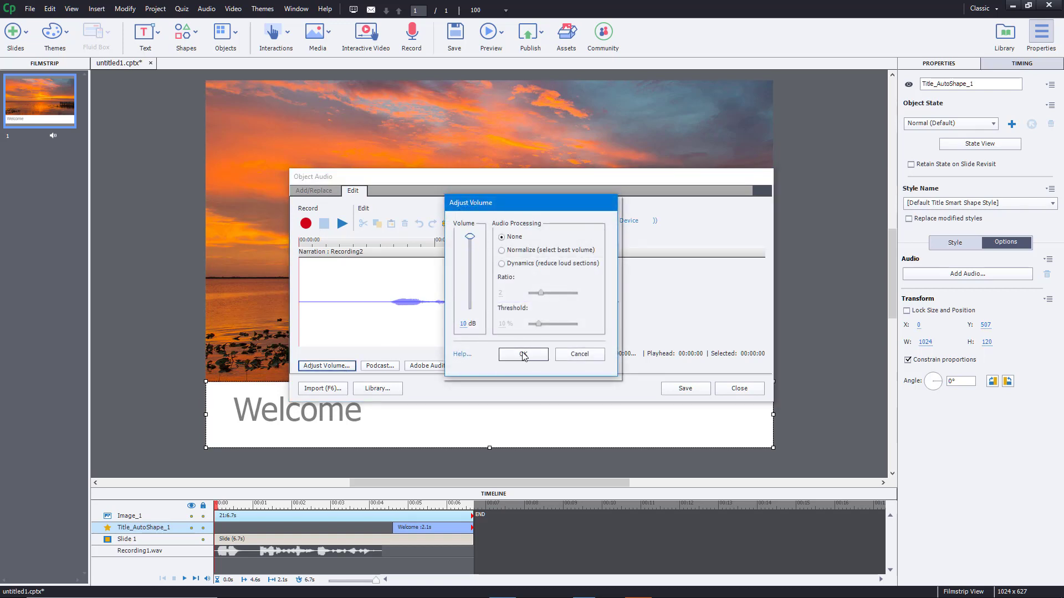
left_click(523, 355)
Trim the recording's head and tail, then save it to the title as Recording2.wav
left_click(399, 307)
left_click(380, 307)
left_click_drag(240, 307, 244, 307)
left_click(405, 224)
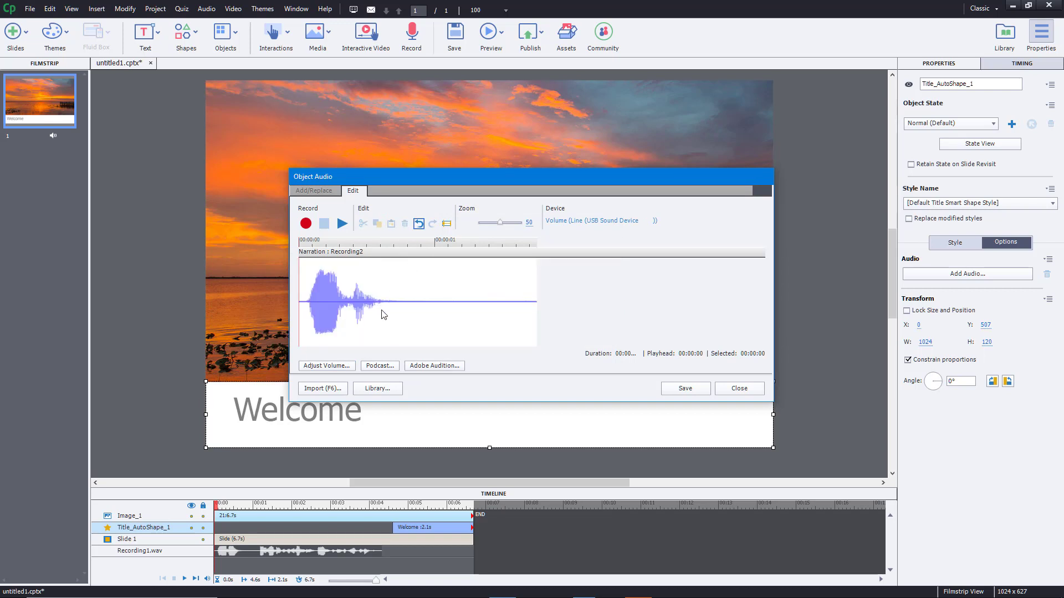
left_click_drag(392, 311, 518, 295)
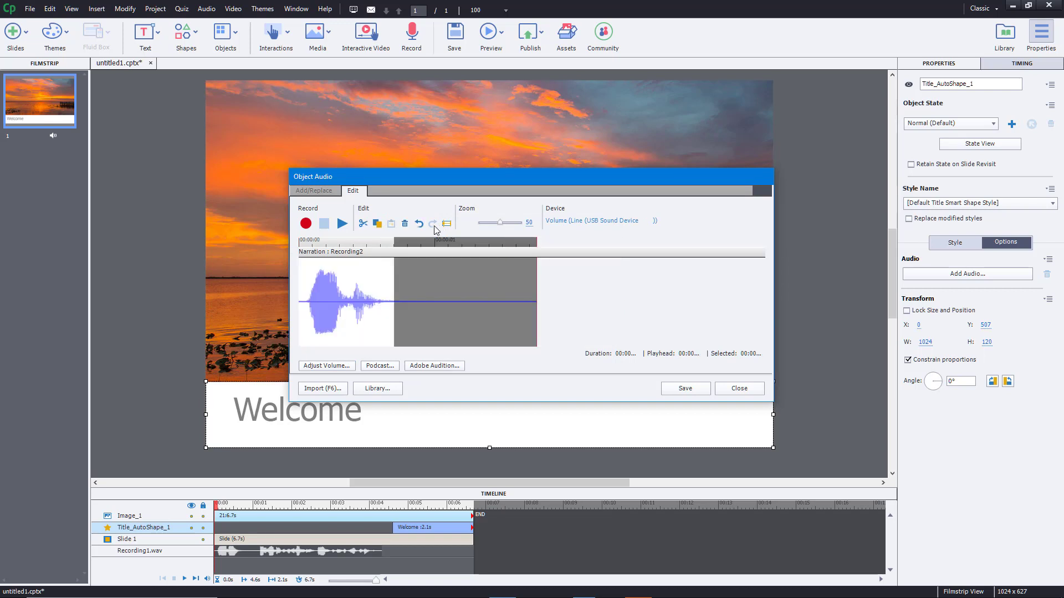
left_click(404, 224)
left_click(684, 388)
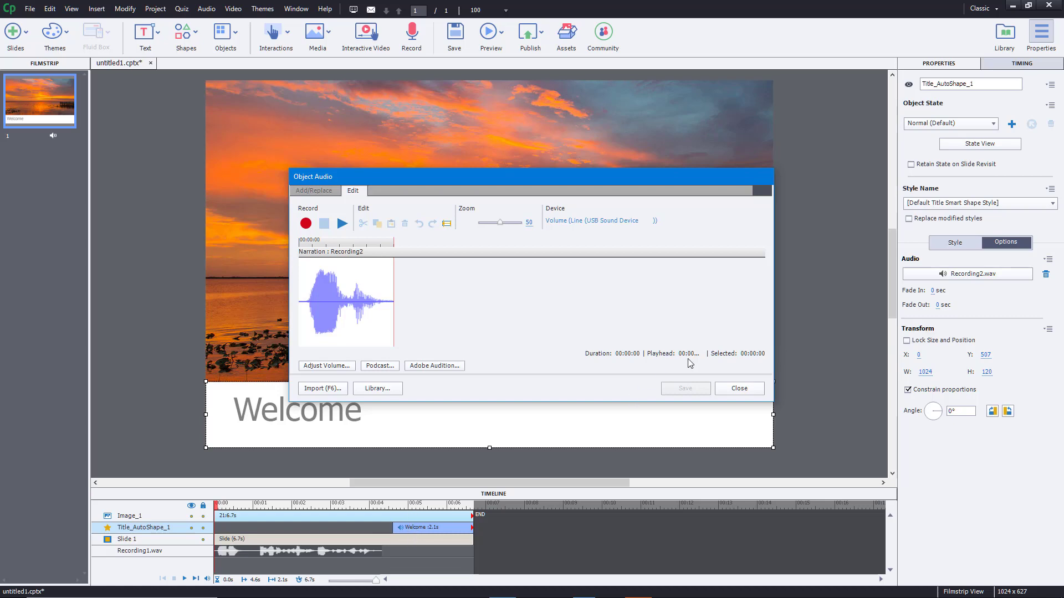
left_click(738, 389)
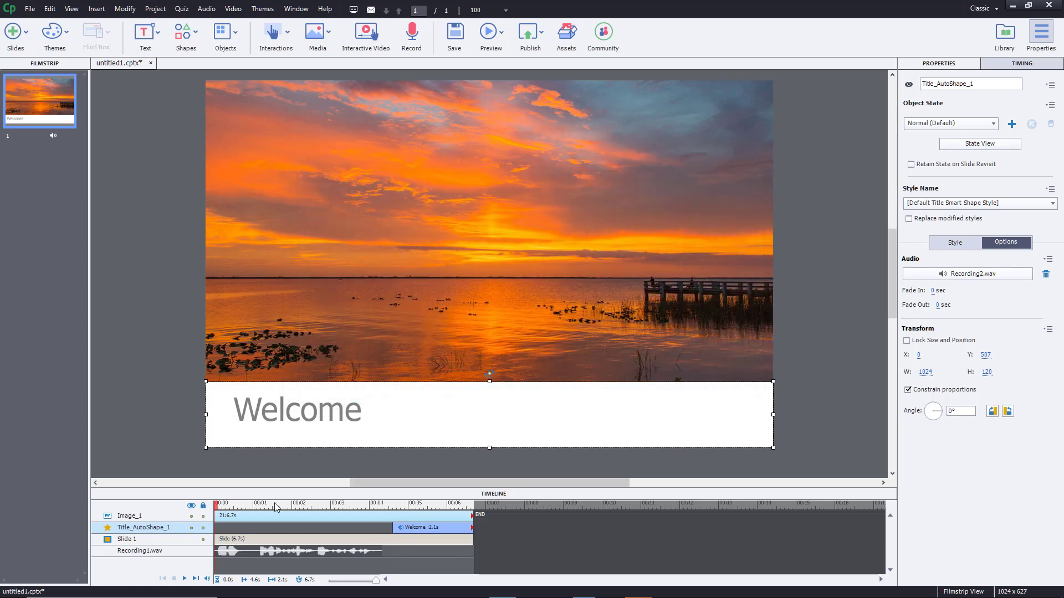
left_click(500, 35)
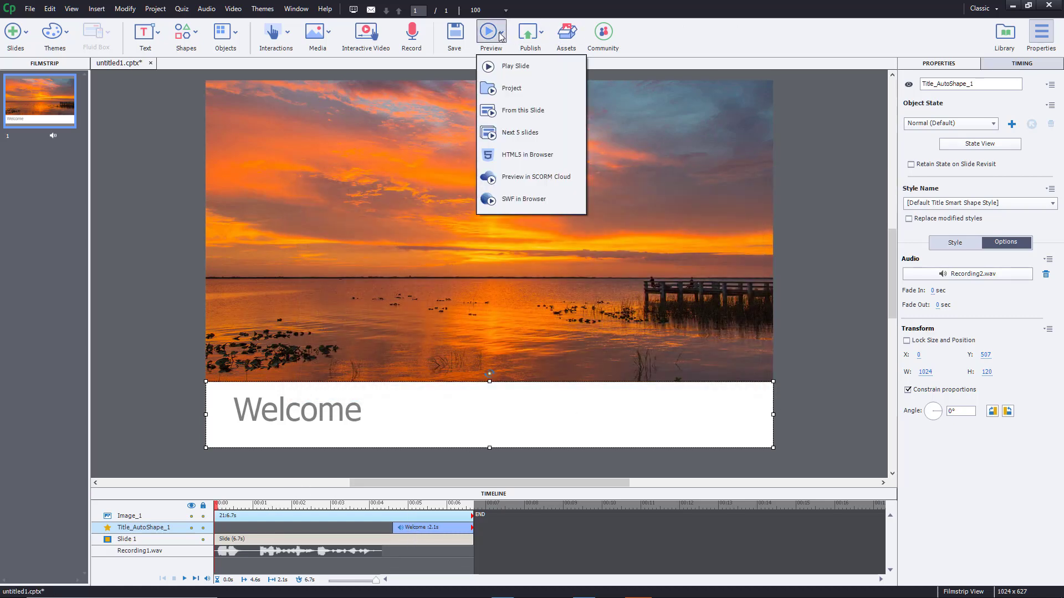
left_click(525, 95)
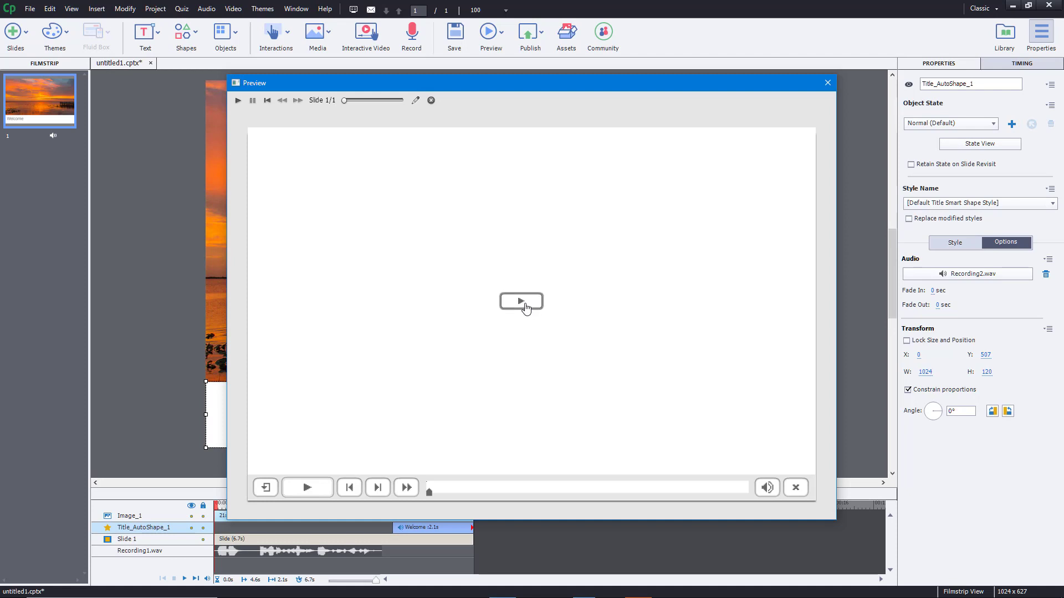
left_click(521, 302)
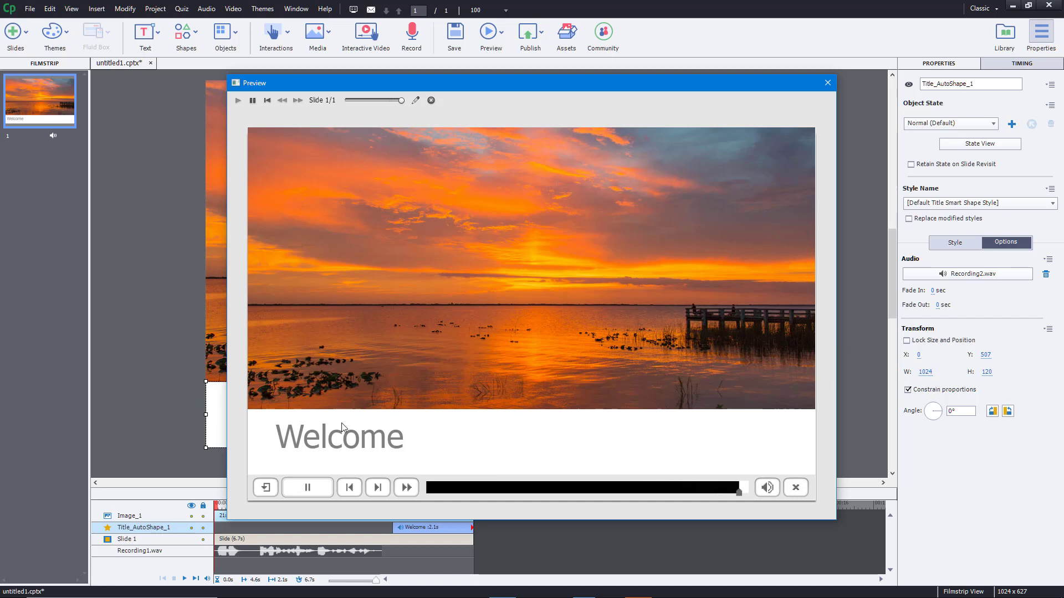
left_click(827, 83)
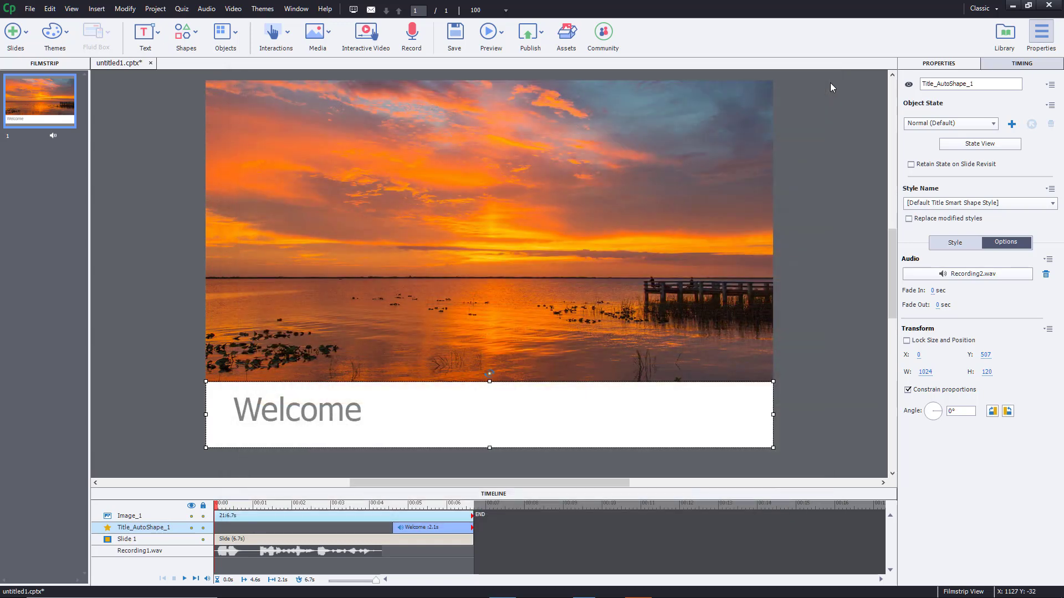